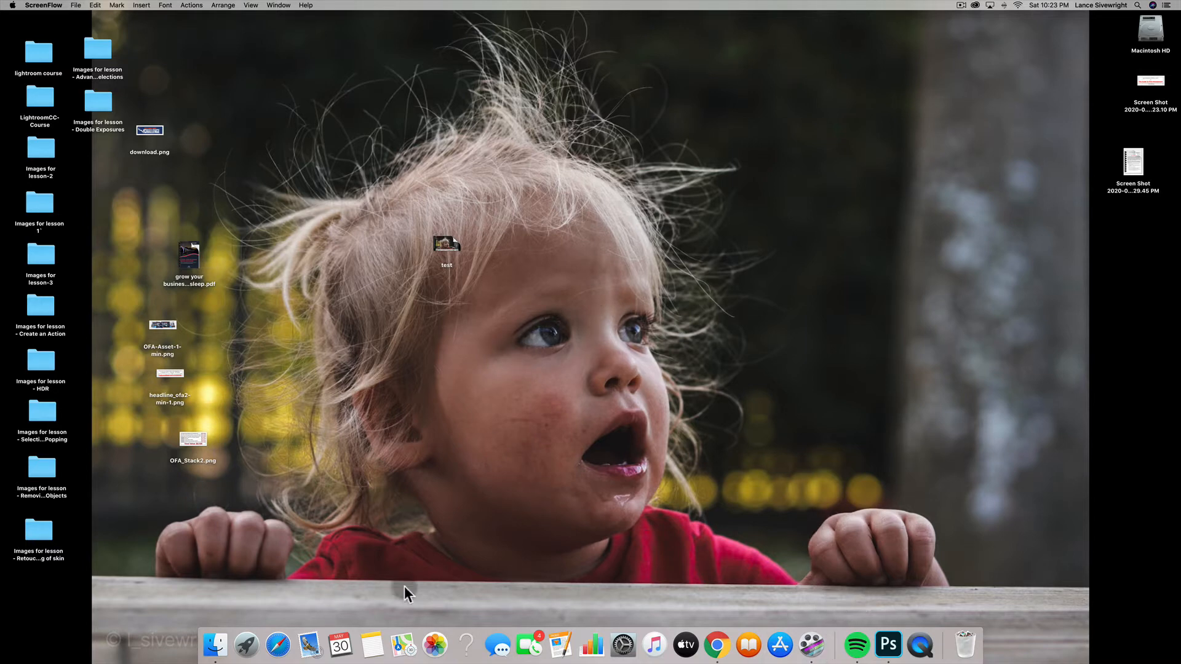
Step: Switch to Chrome and open the Domains section of the ClickFunnels account settings
left_click(724, 654)
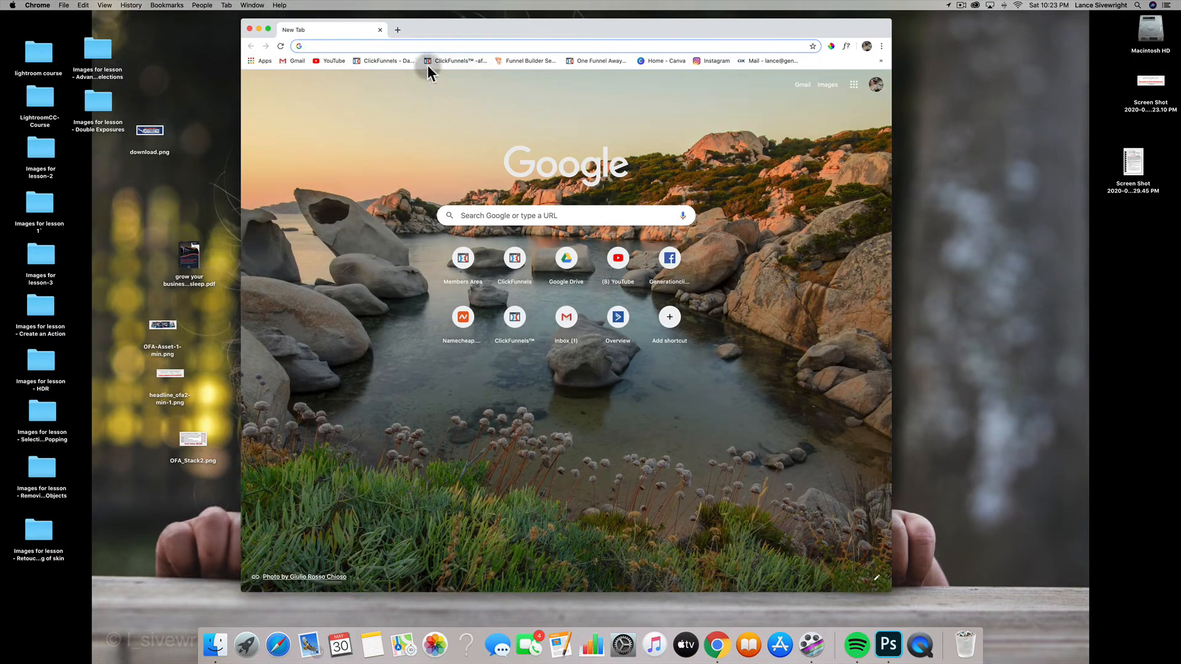
left_click(372, 61)
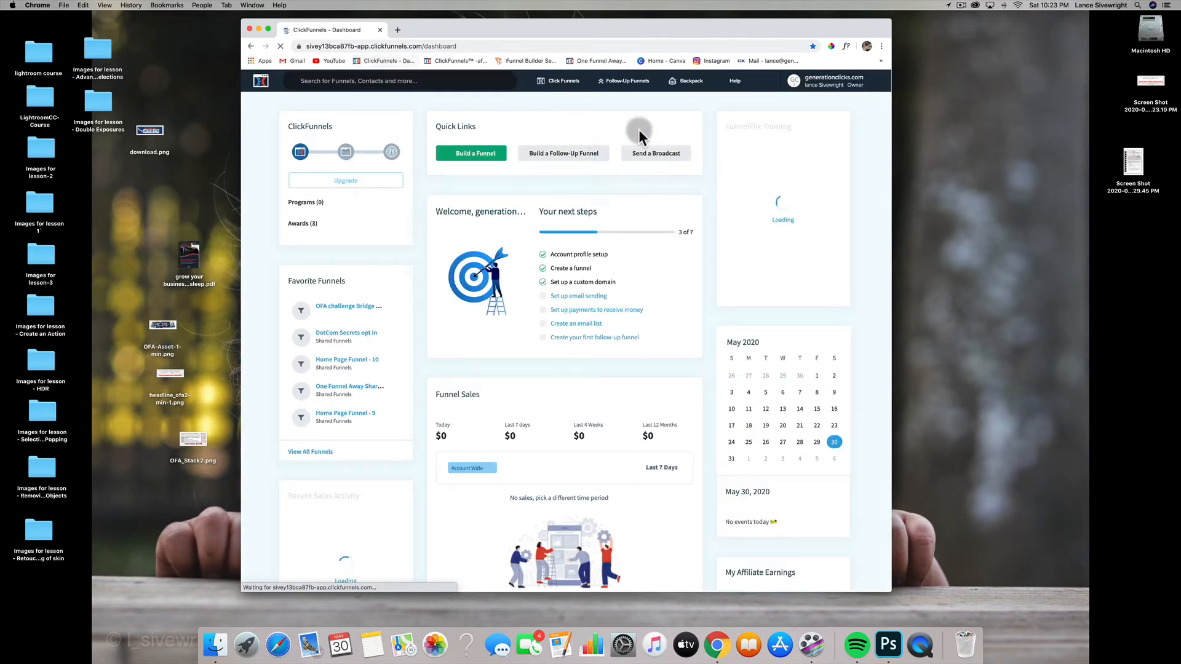
left_click(818, 81)
left_click(820, 106)
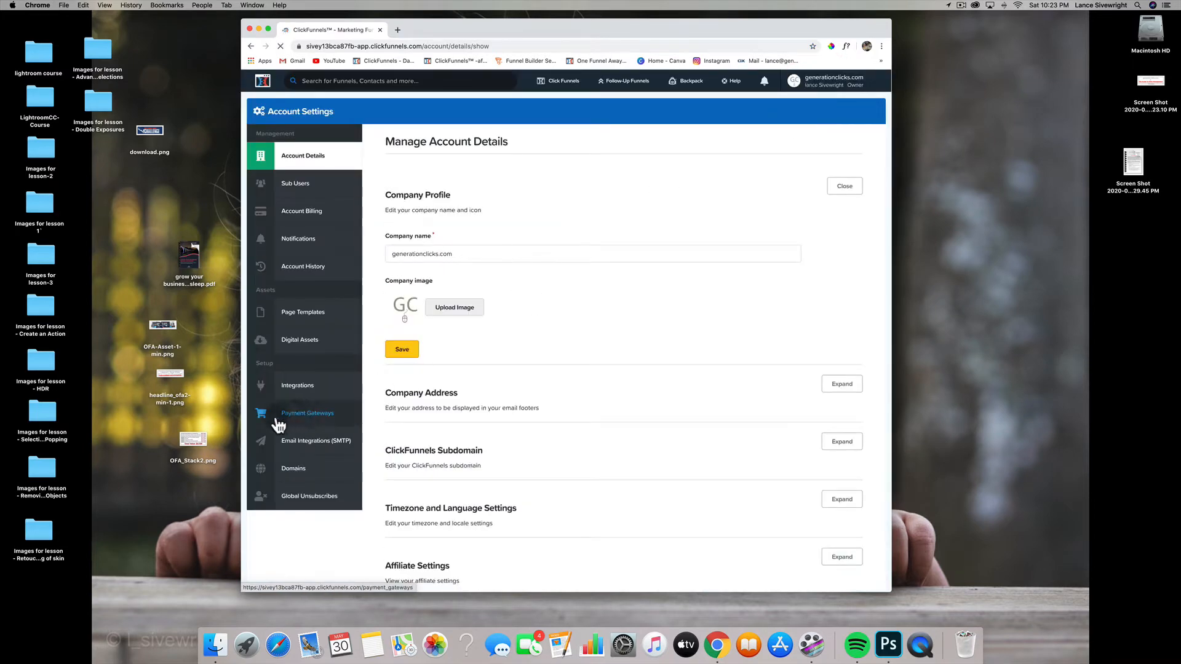
left_click(295, 468)
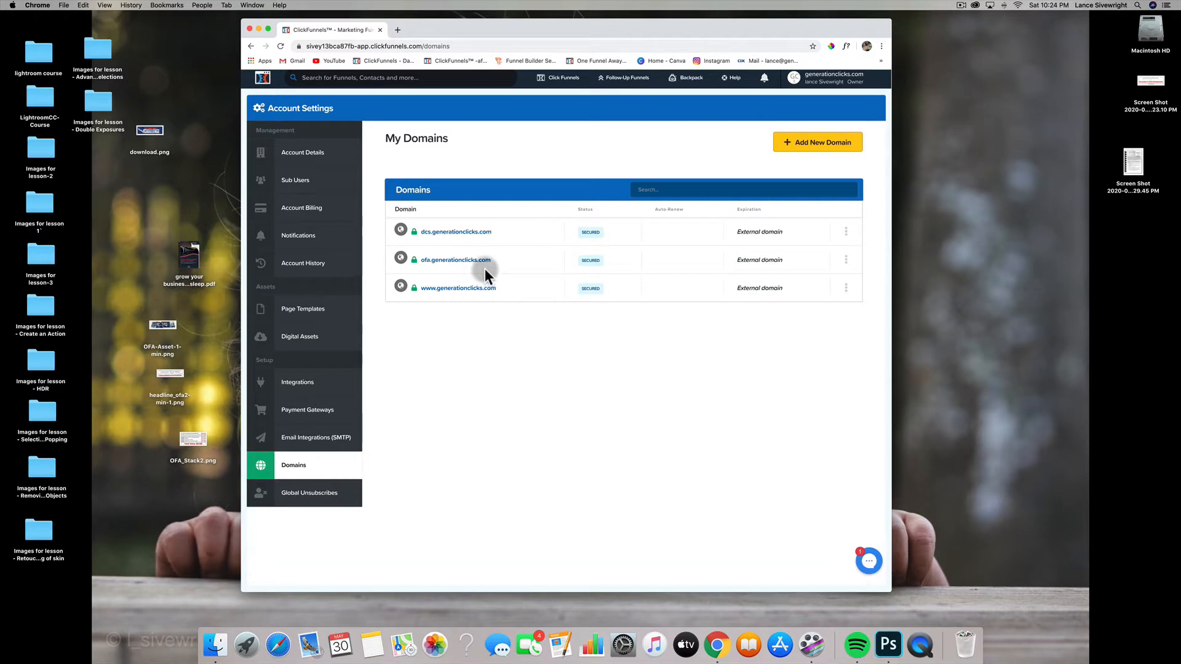
Step: Switch to Namecheap in a separate browser tab and open the advanced DNS settings for generationclicks.com
left_click(398, 29)
left_click(880, 61)
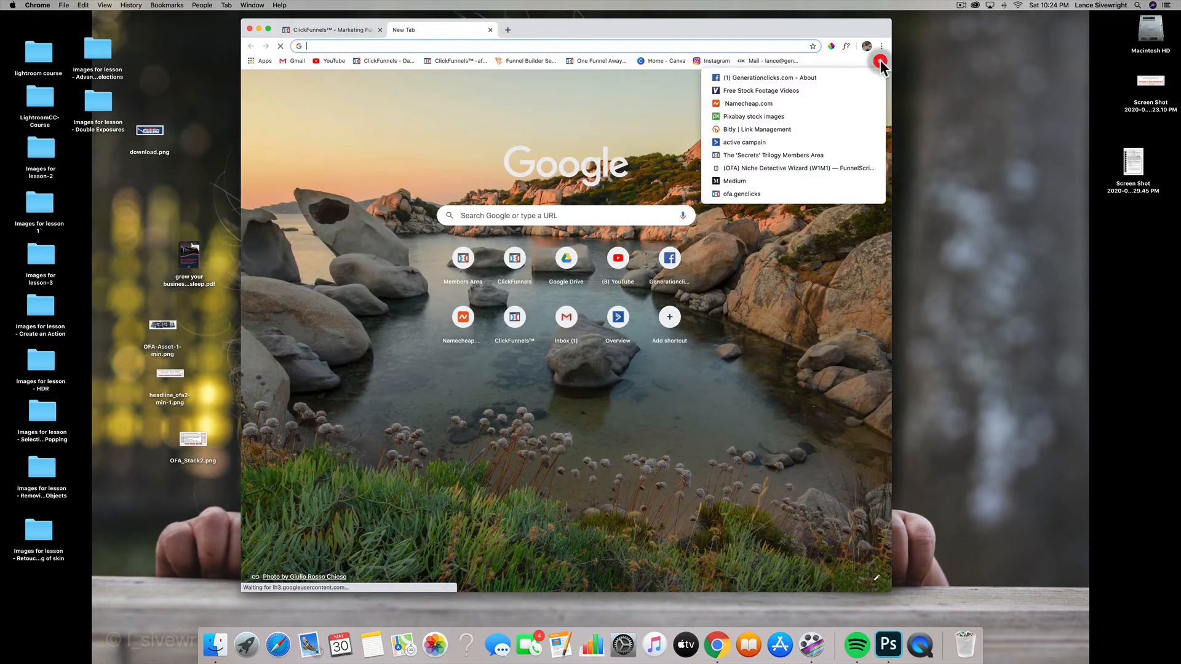
left_click(754, 102)
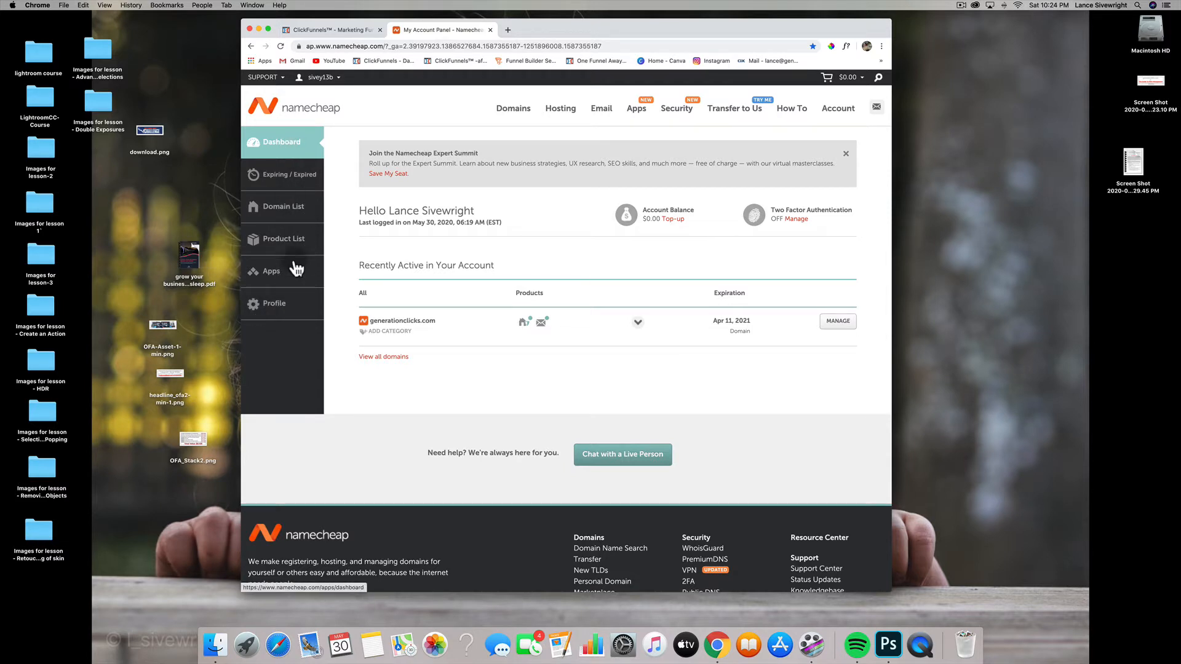
left_click(846, 109)
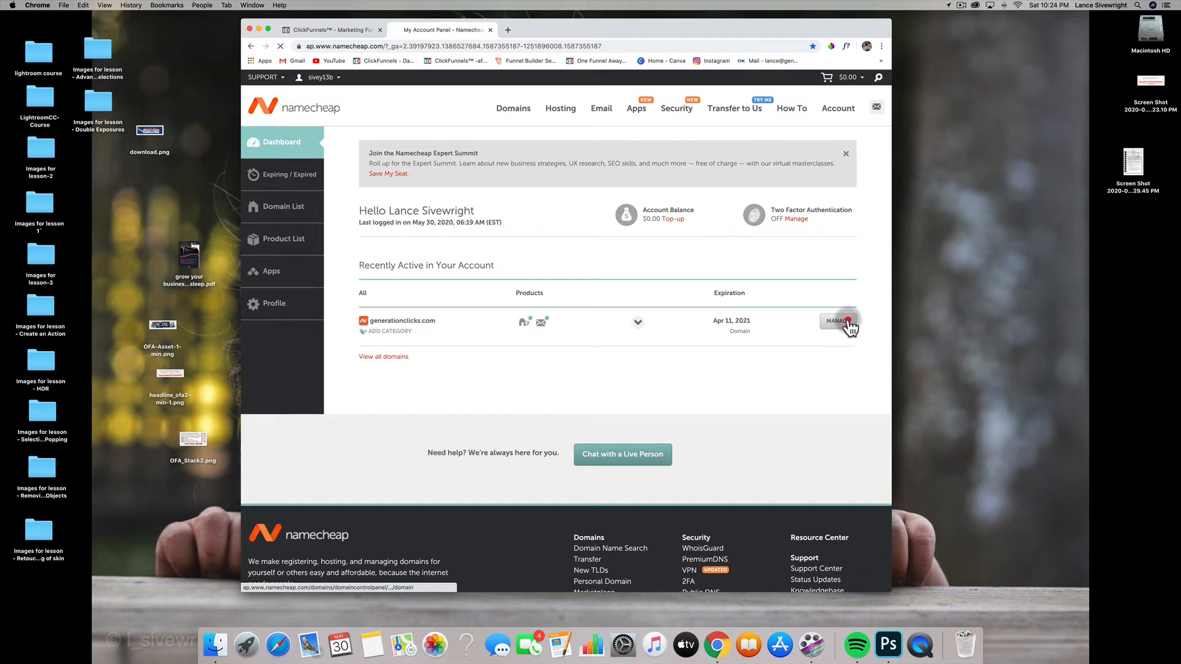
left_click(849, 328)
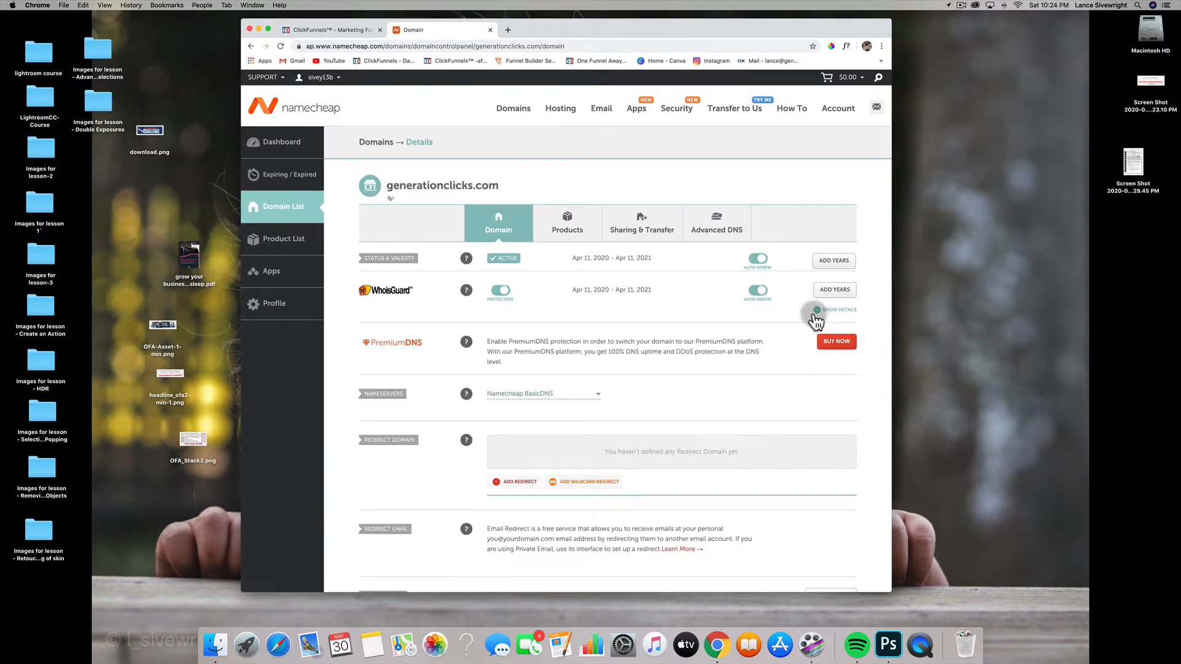
left_click(715, 223)
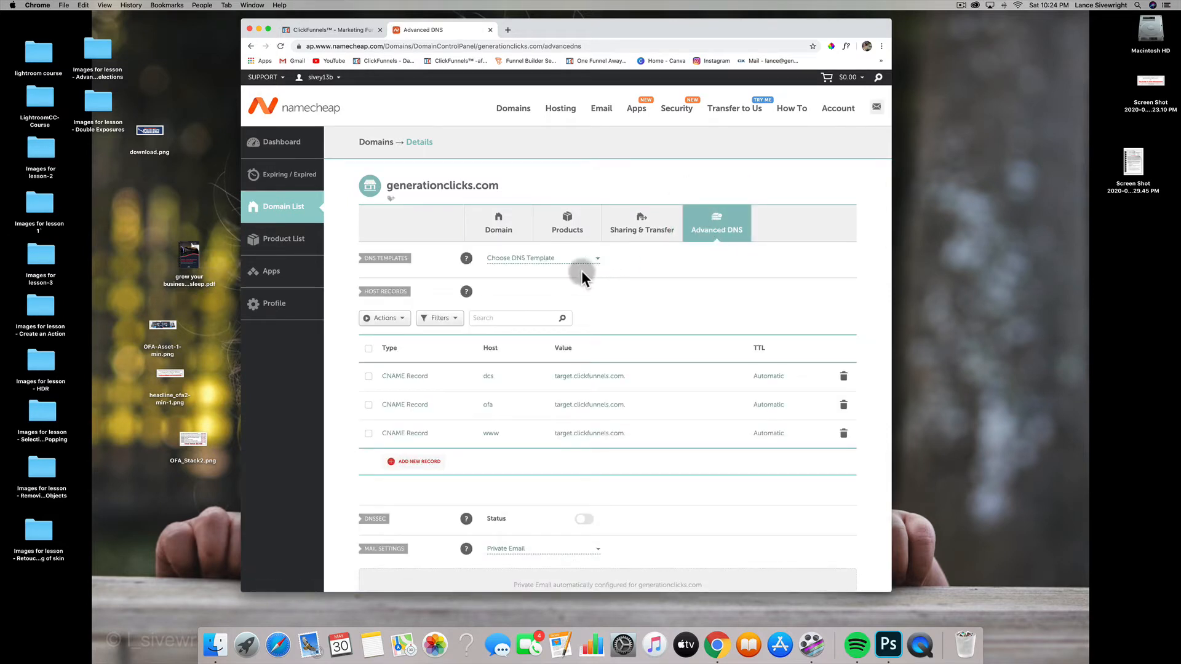
Step: Add a new host record for the domain and set its type to CNAME Record
left_click(424, 463)
scroll(422, 461, "down", 5)
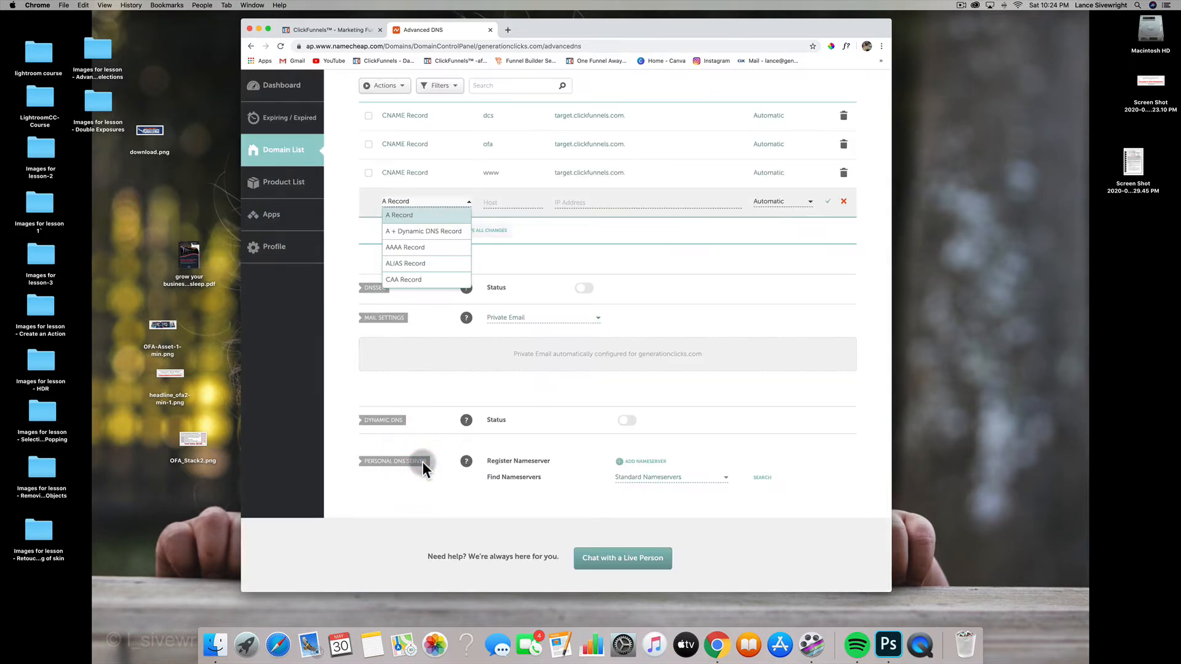
scroll(437, 246, "down", 4)
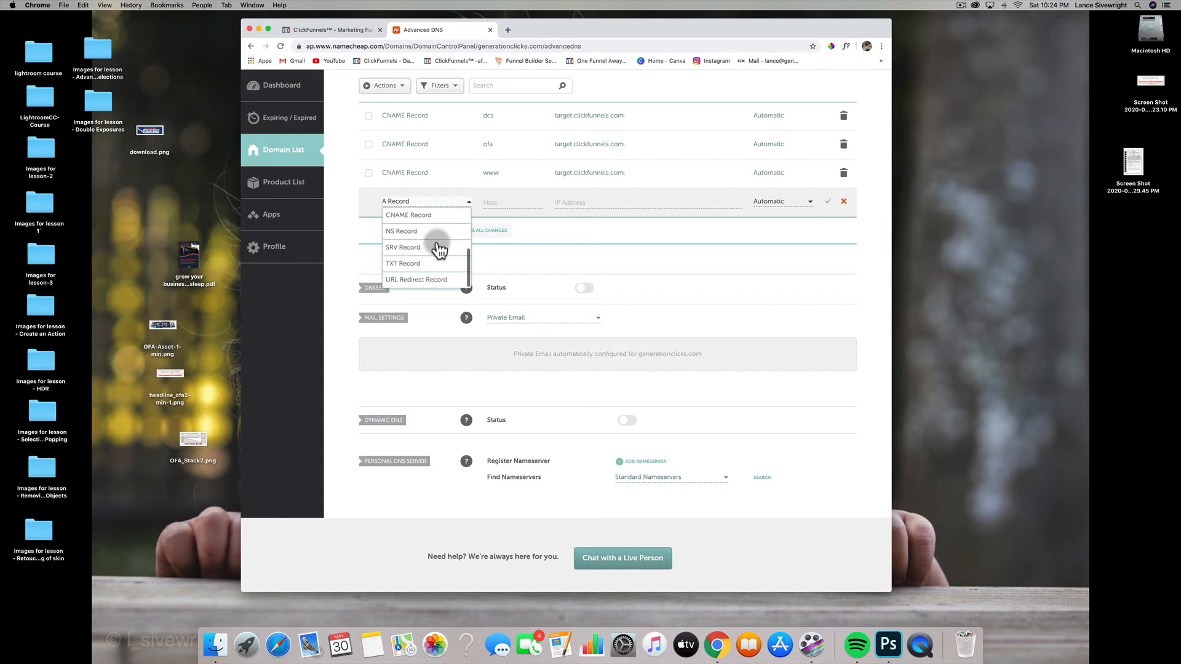
left_click(430, 214)
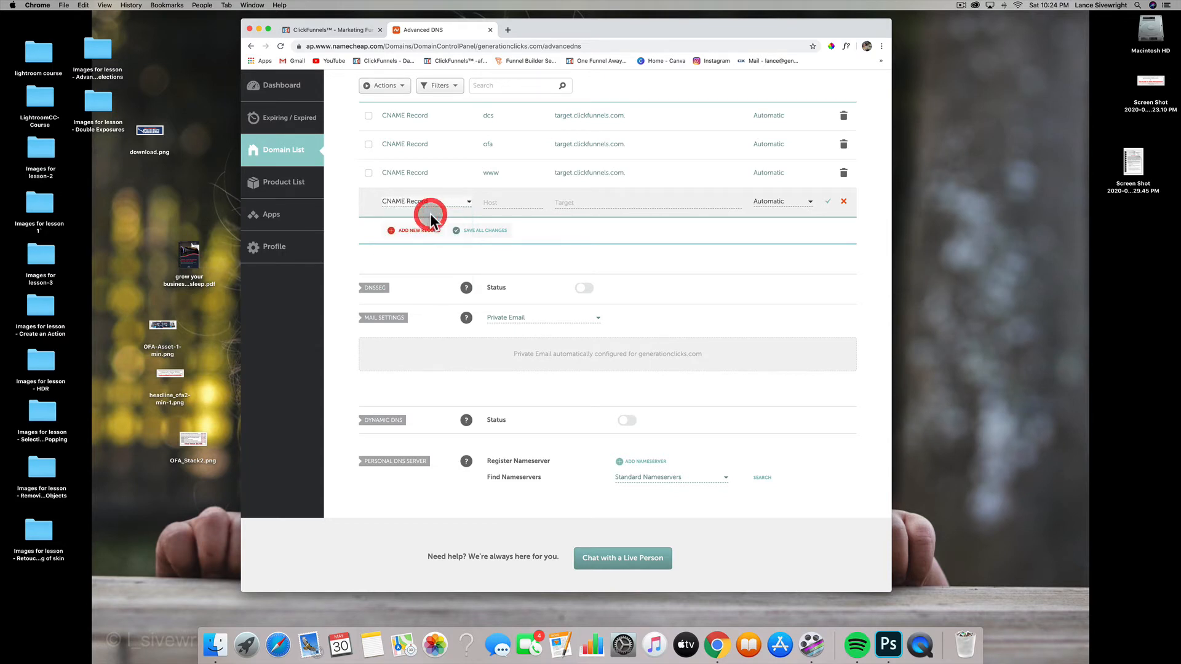
Step: Set the new record's host to info and its target to target.clickfunnels.com, and save the record
left_click(490, 202)
left_click(544, 204)
left_click(489, 142)
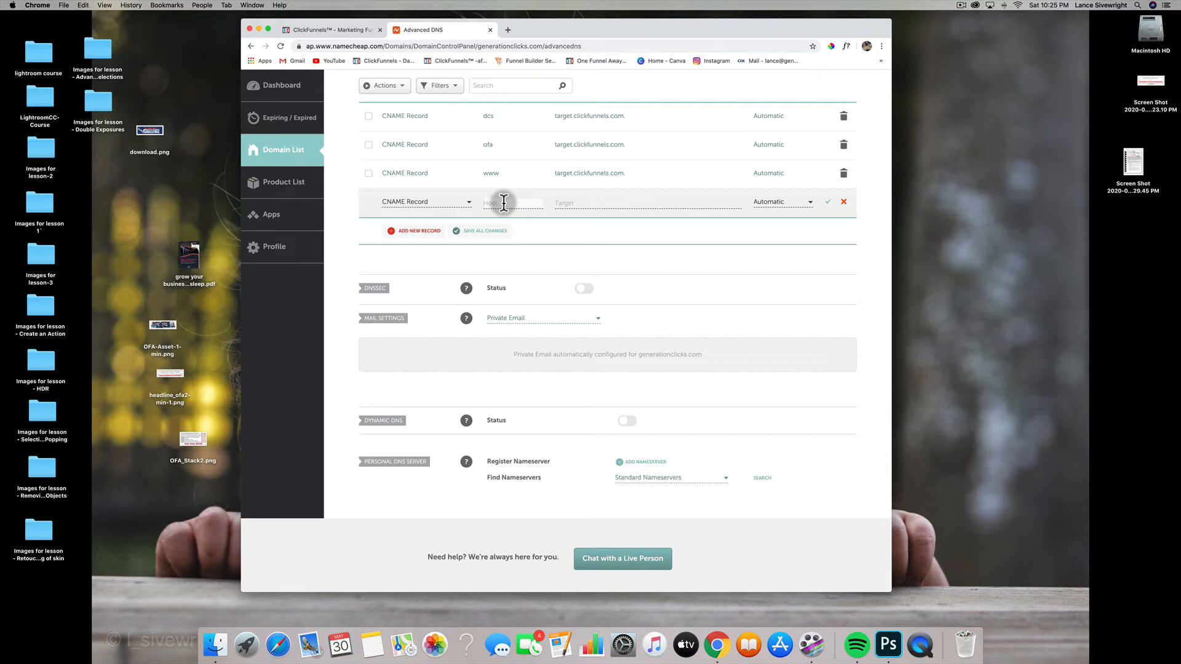
type("info")
left_click(581, 203)
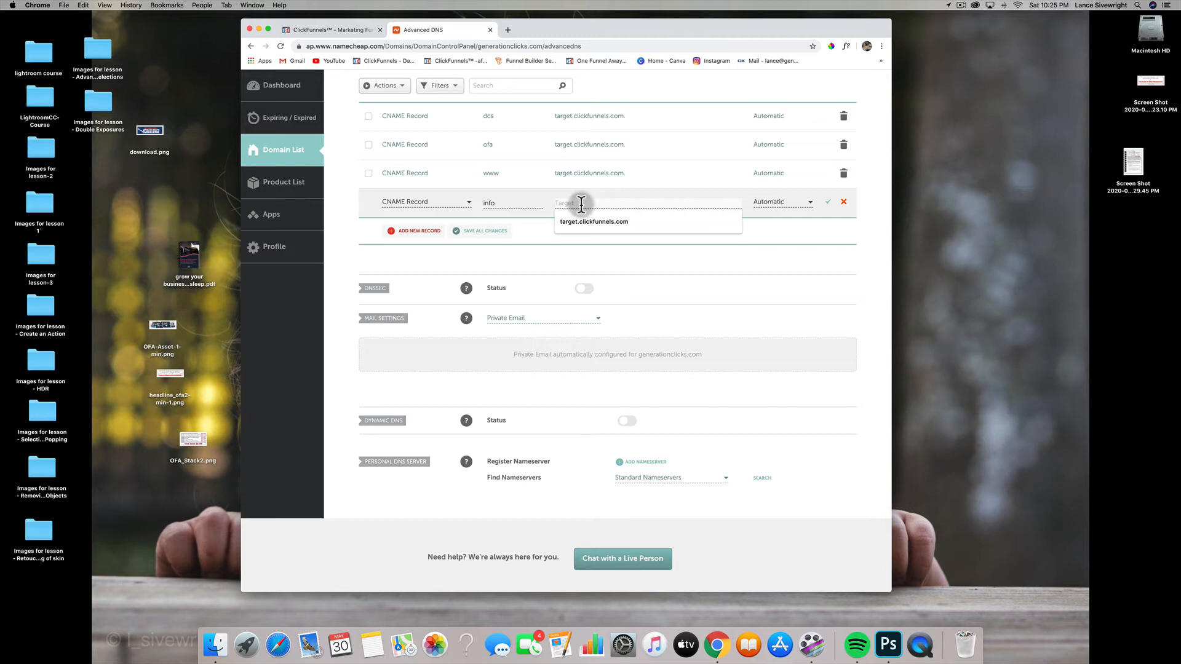
left_click(583, 221)
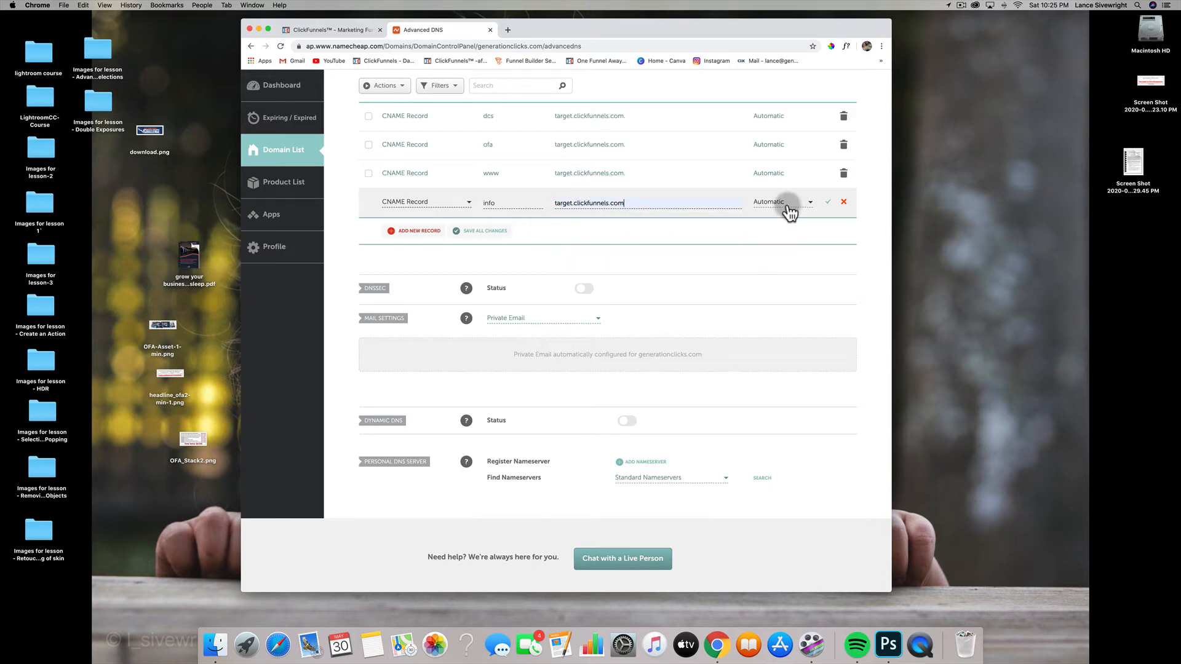
scroll(784, 207, "up", 2)
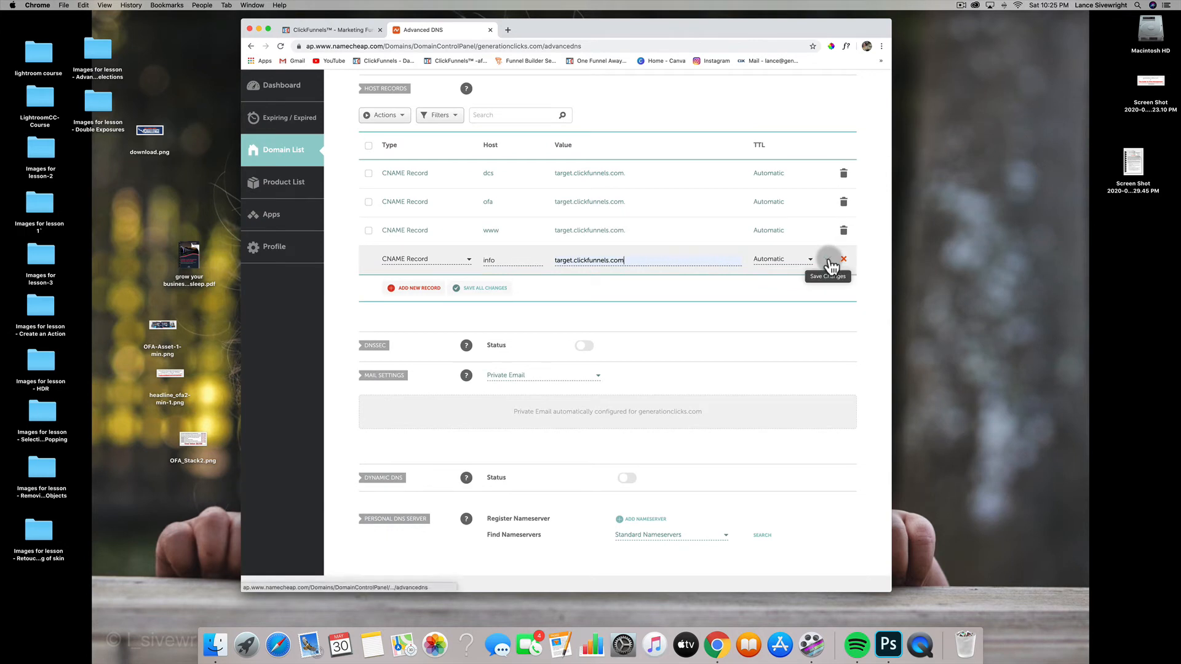
left_click(829, 261)
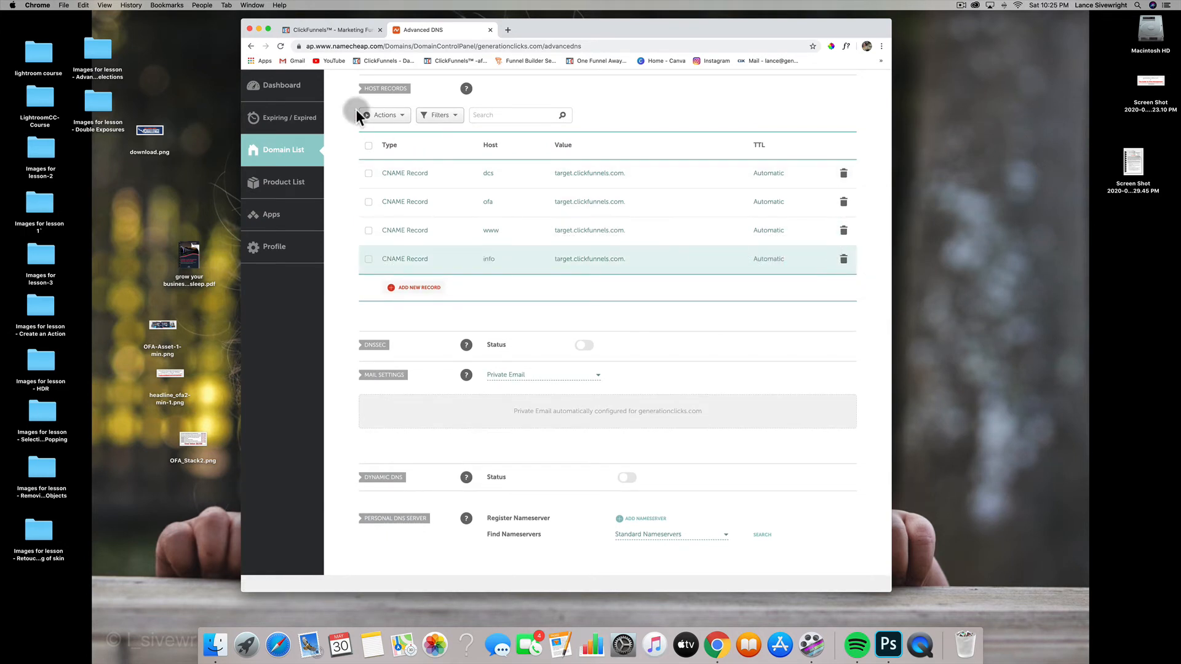
Step: In ClickFunnels, add the existing domain info.generationclicks.com, confirm the CNAME step is done, and return to the domain list without associating a funnel
left_click(323, 29)
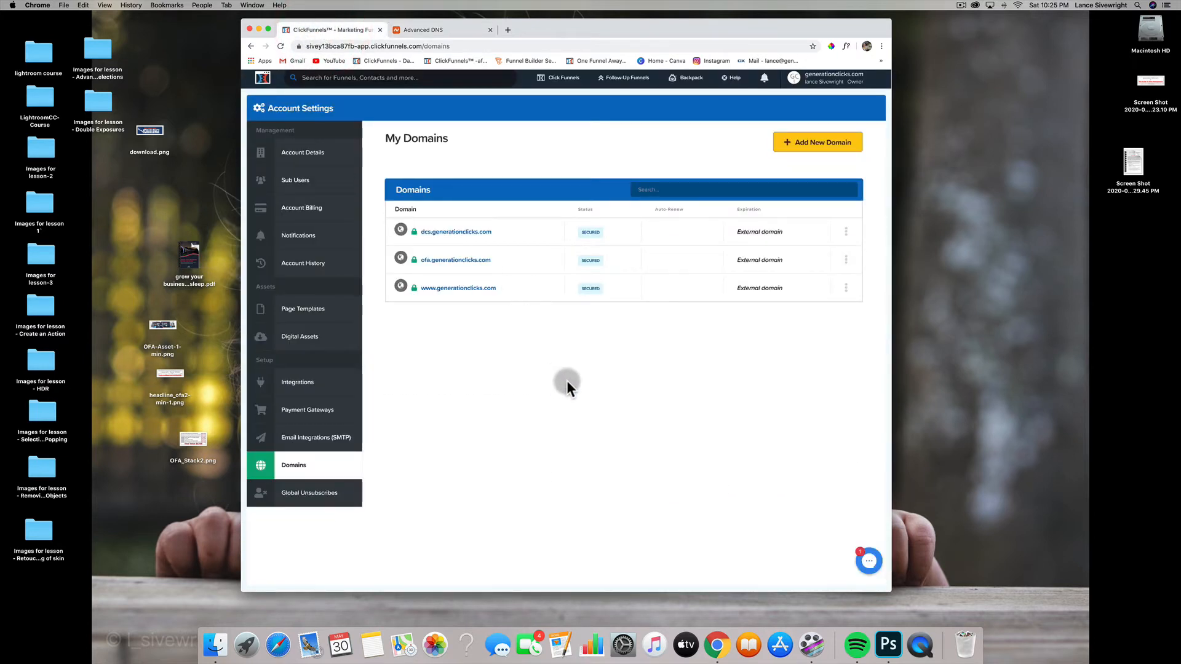
left_click(793, 150)
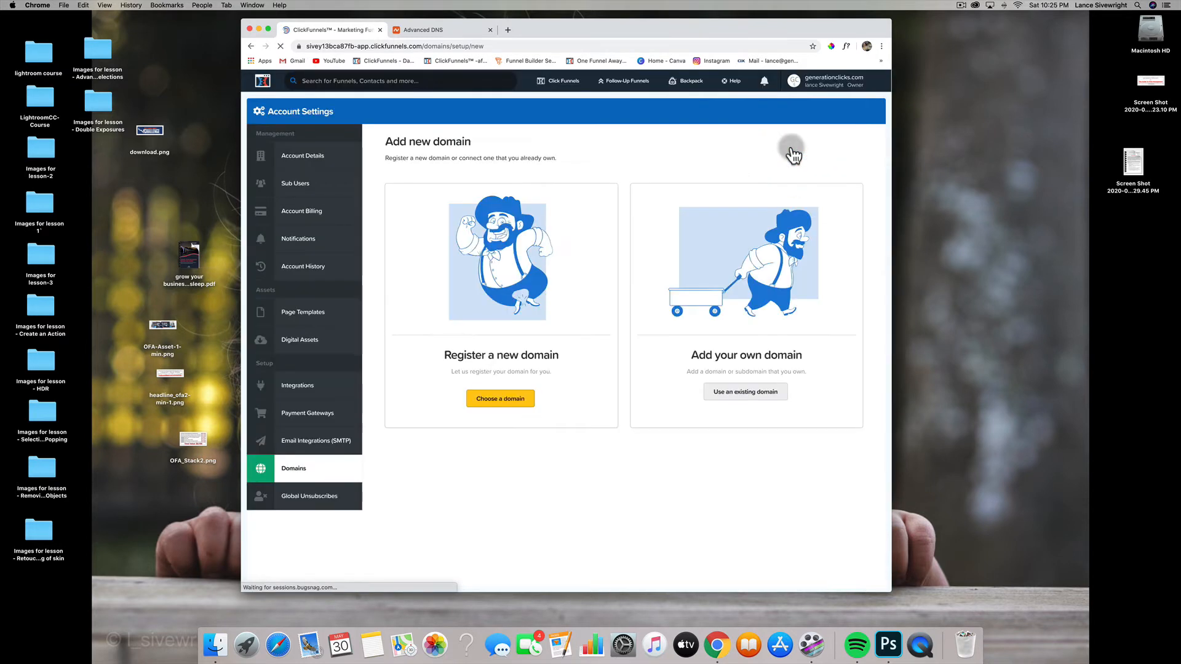
left_click(747, 393)
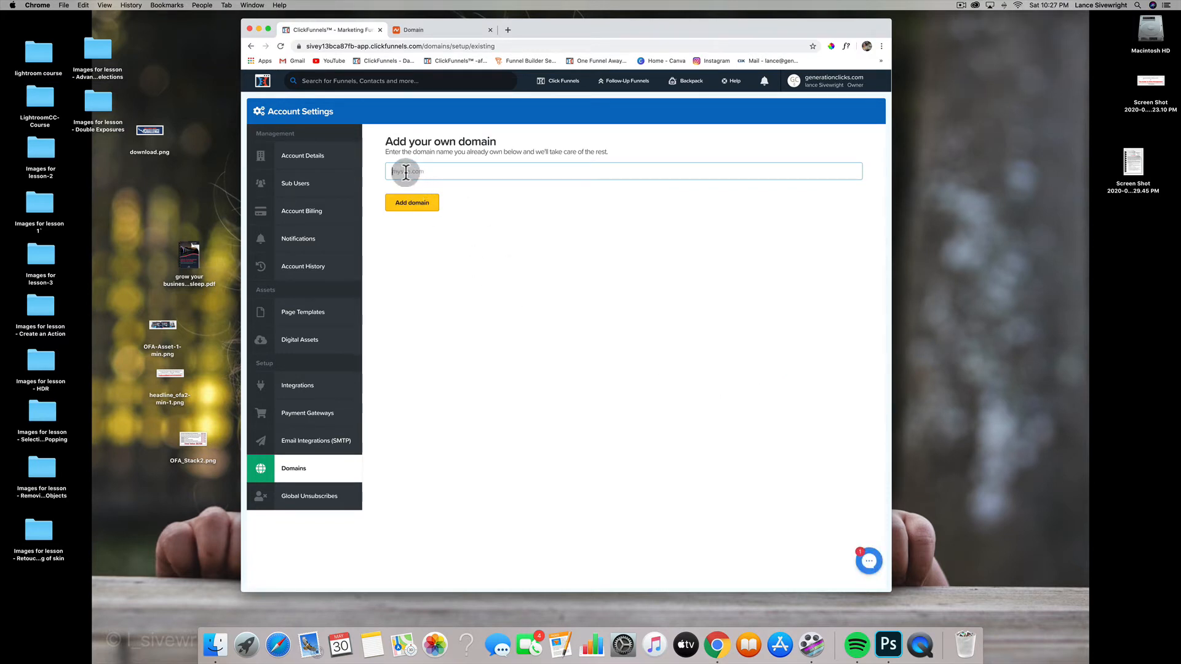
left_click(400, 171)
type("info.generationclicks.com")
left_click(424, 206)
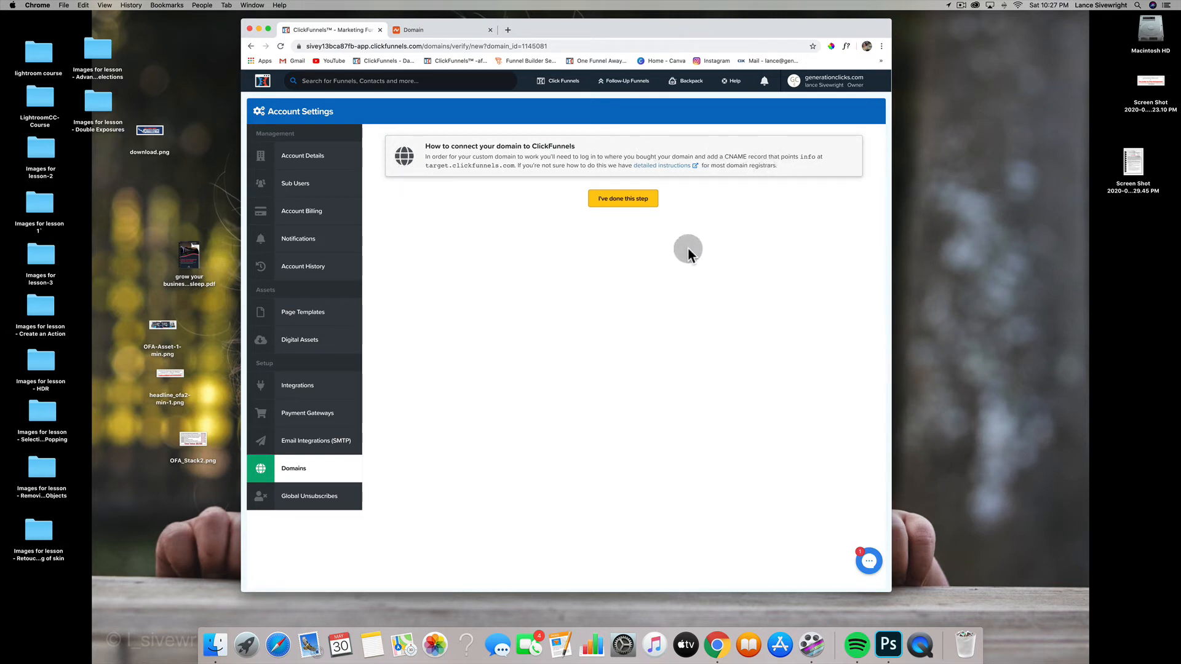
left_click(644, 203)
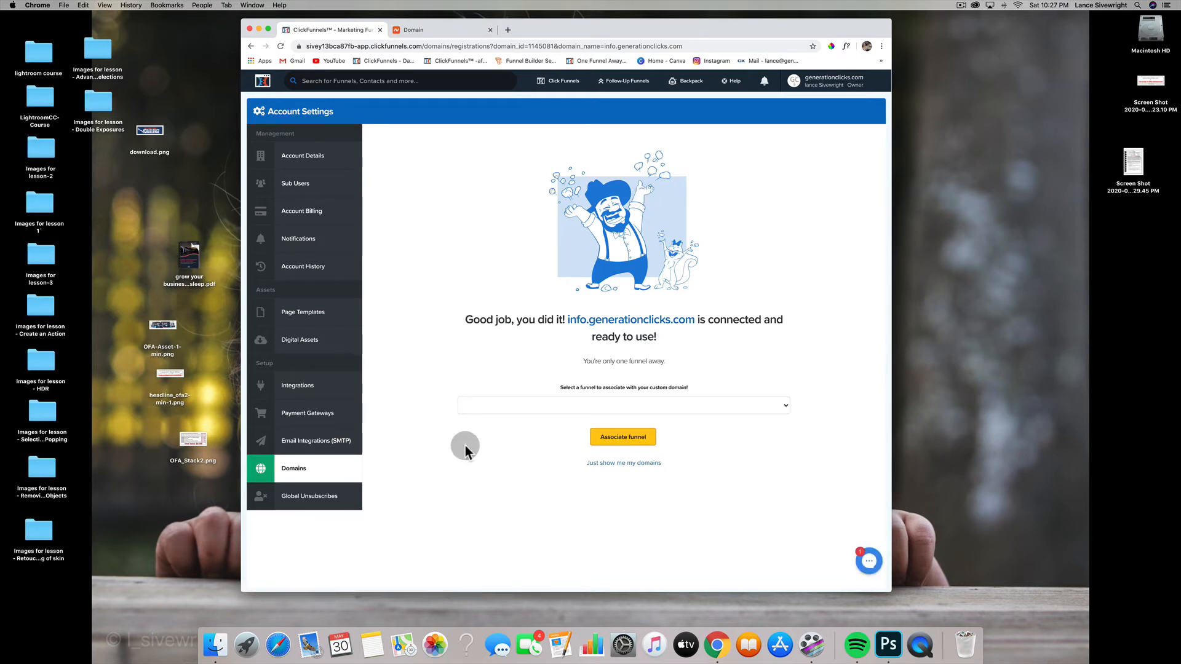
left_click(600, 465)
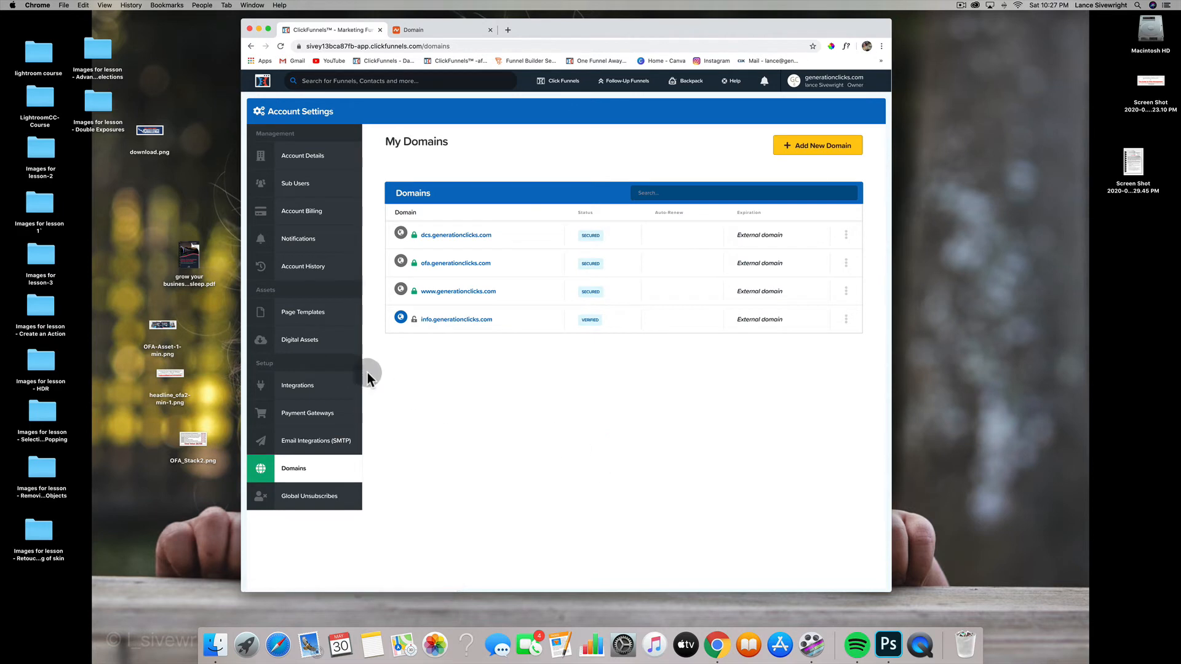
Step: Open the info.generationclicks.com domain for editing
mouse_move(416, 316)
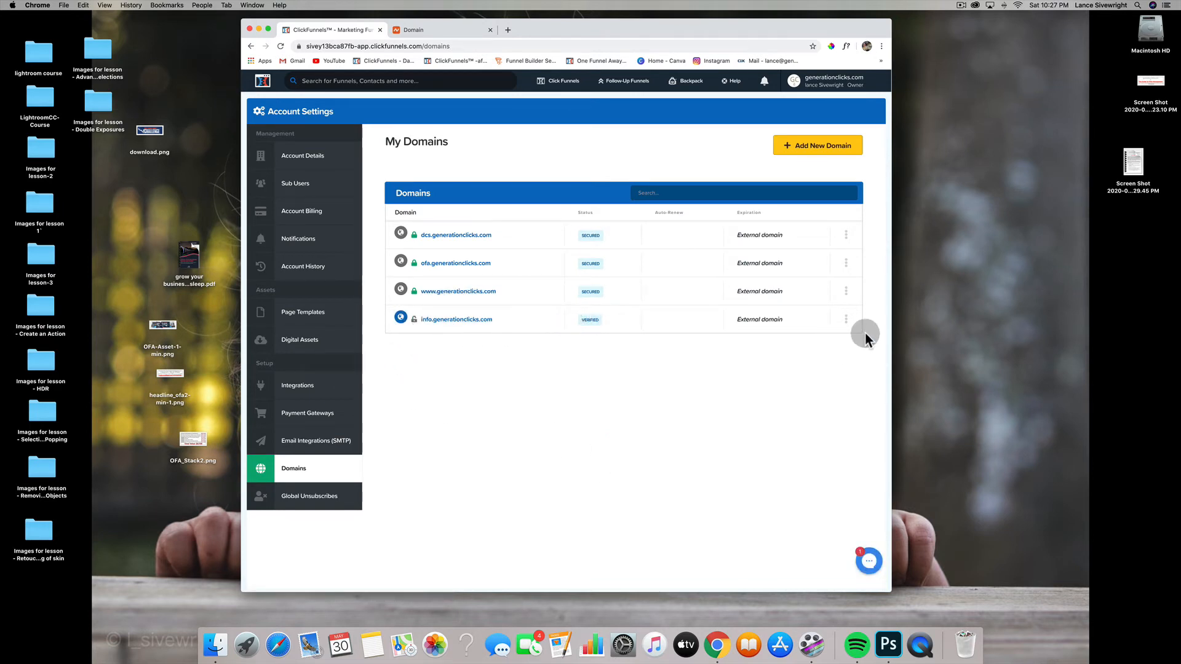
left_click(846, 319)
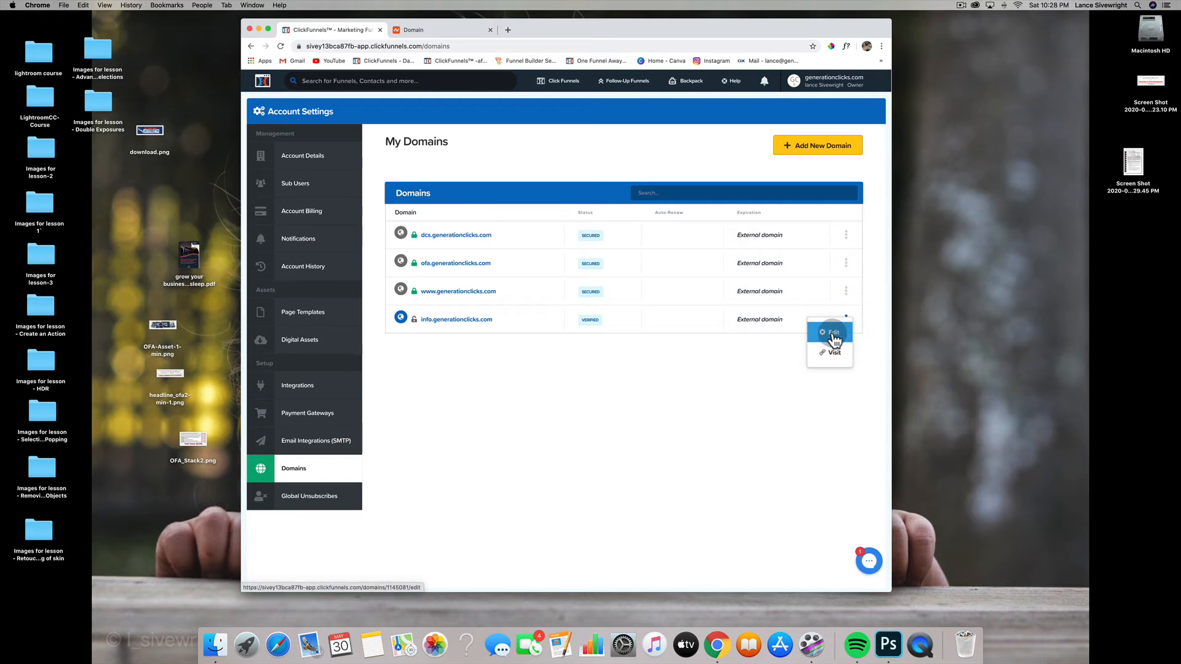
left_click(833, 335)
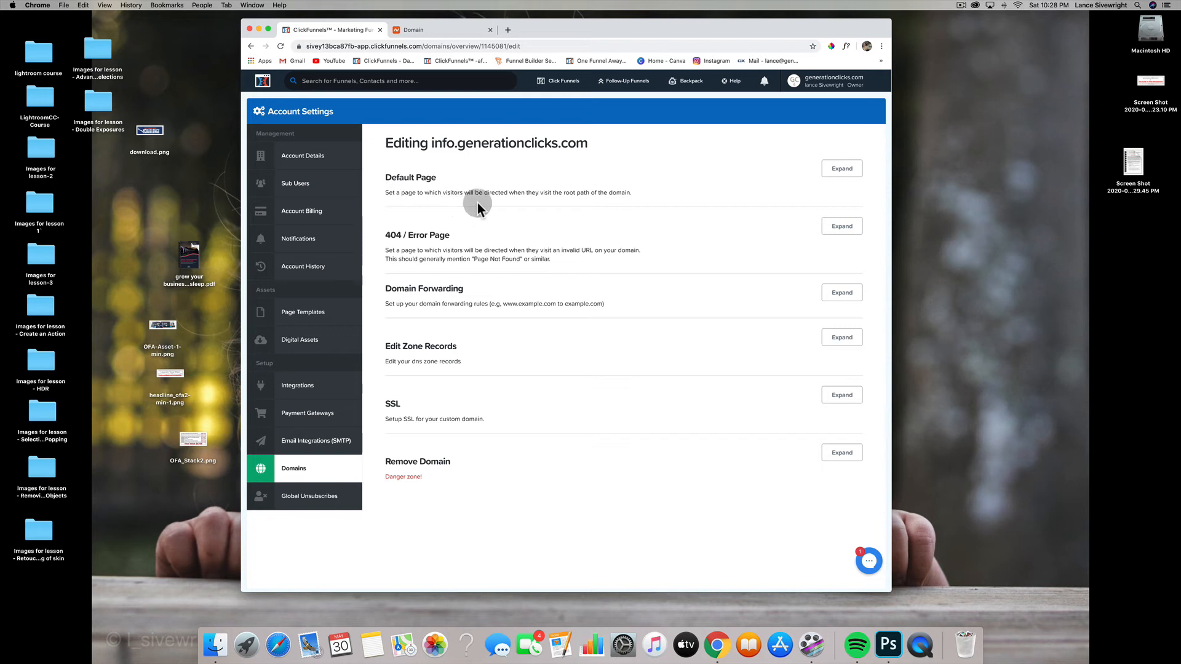
left_click(844, 170)
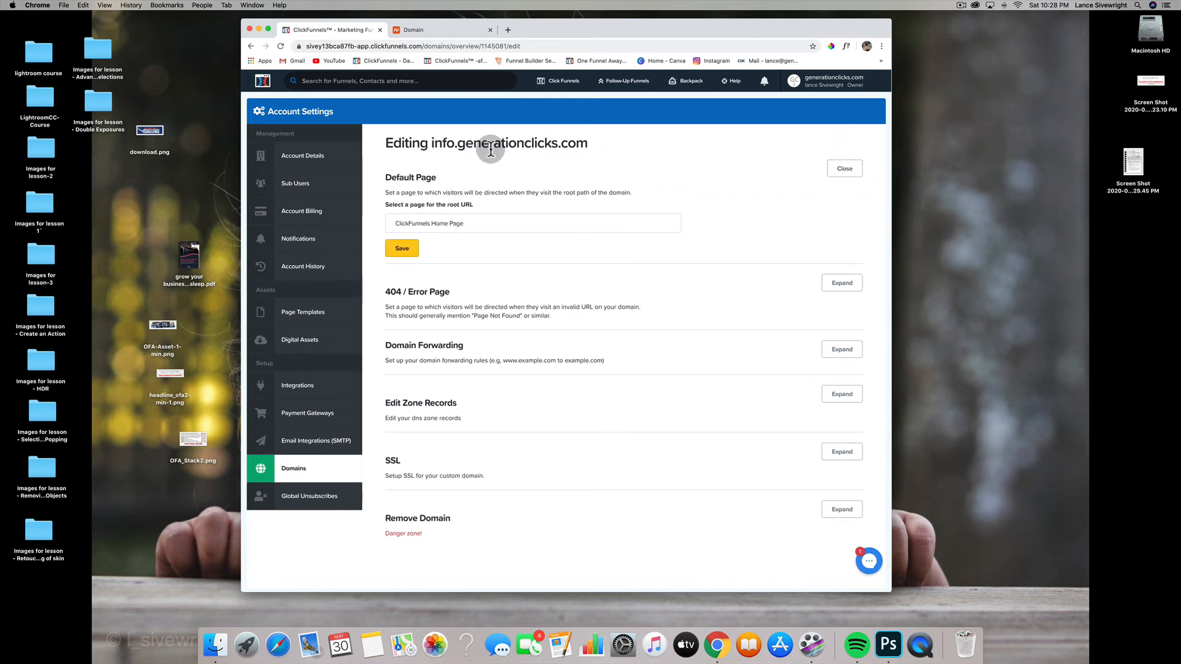
left_click(448, 223)
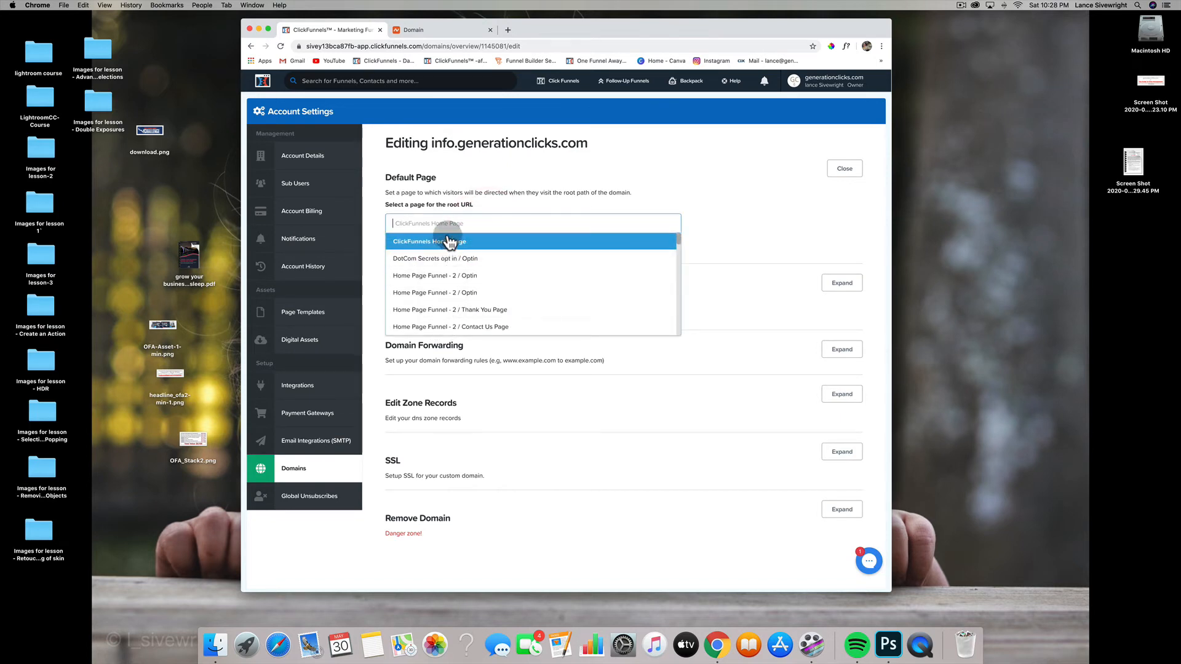
left_click(654, 189)
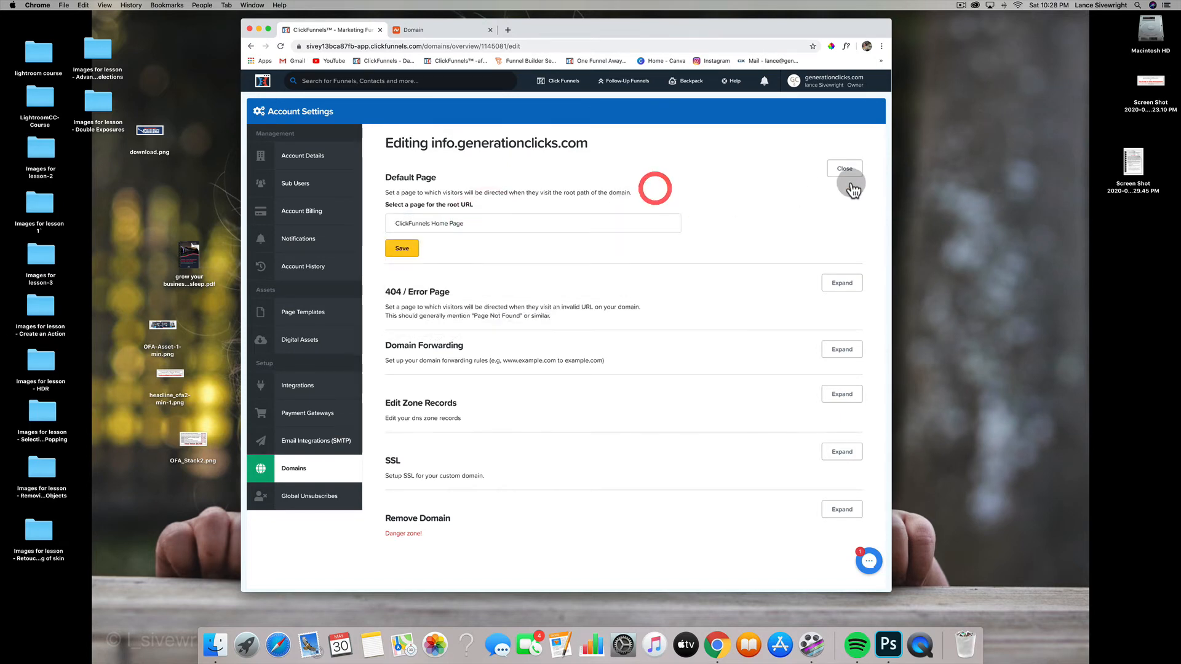
left_click(851, 171)
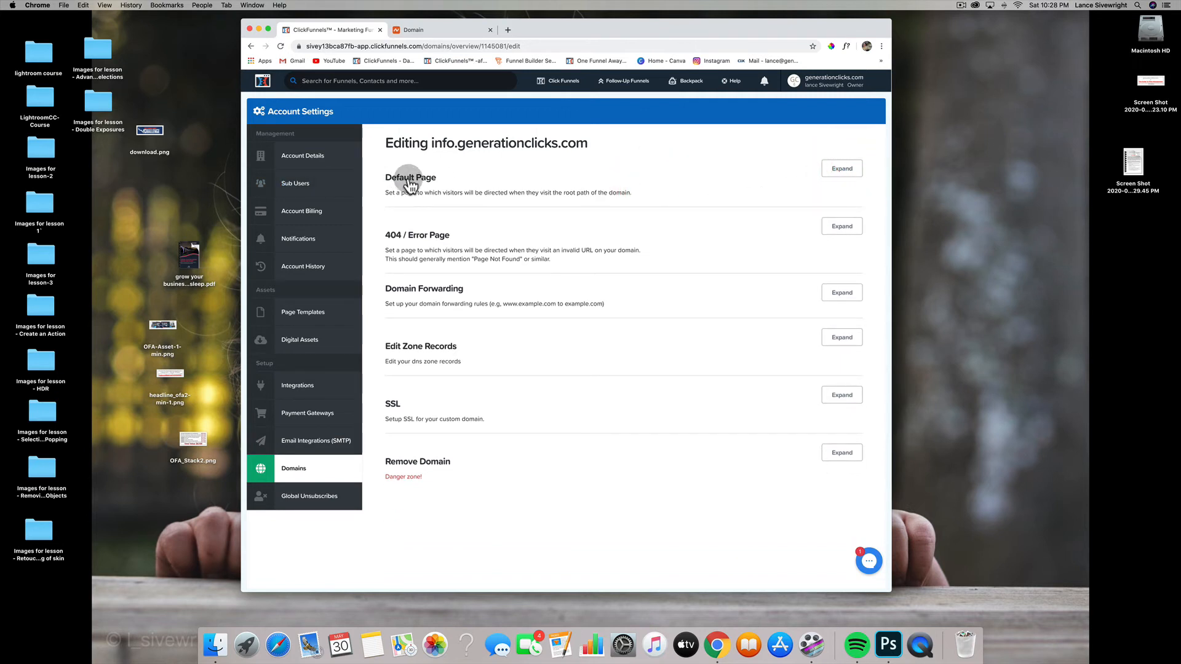
Step: Browse the pages available as the domain's default root URL page, keeping ClickFunnels Home Page selected
left_click(842, 170)
left_click(527, 225)
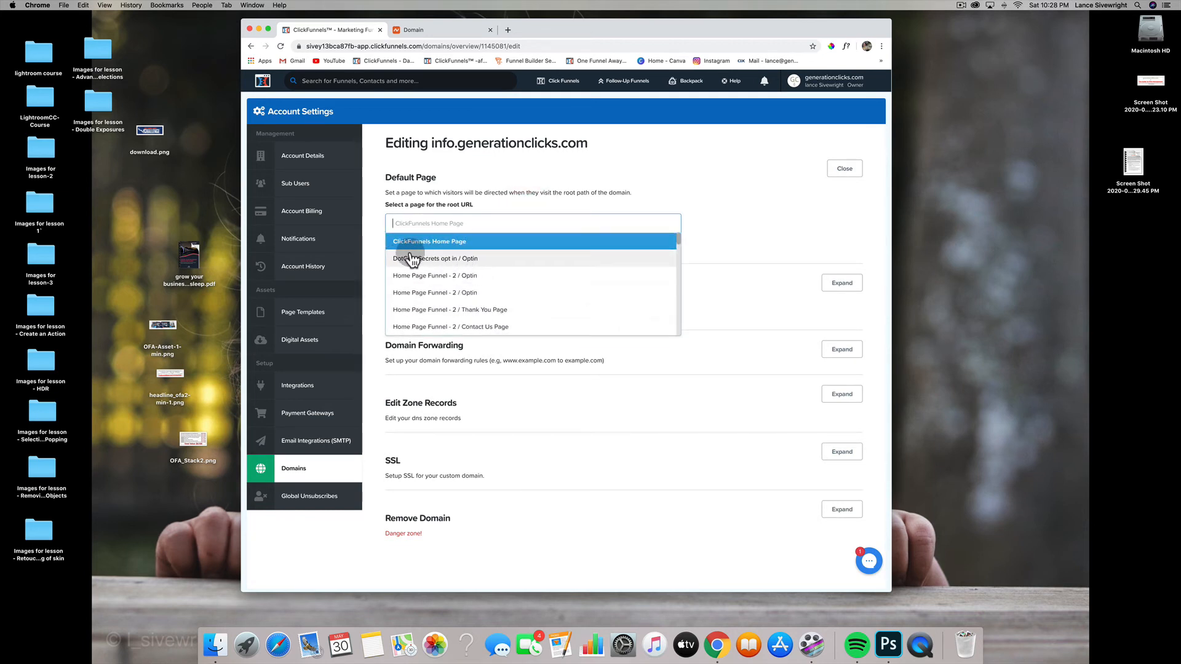
scroll(443, 277, "down", 5)
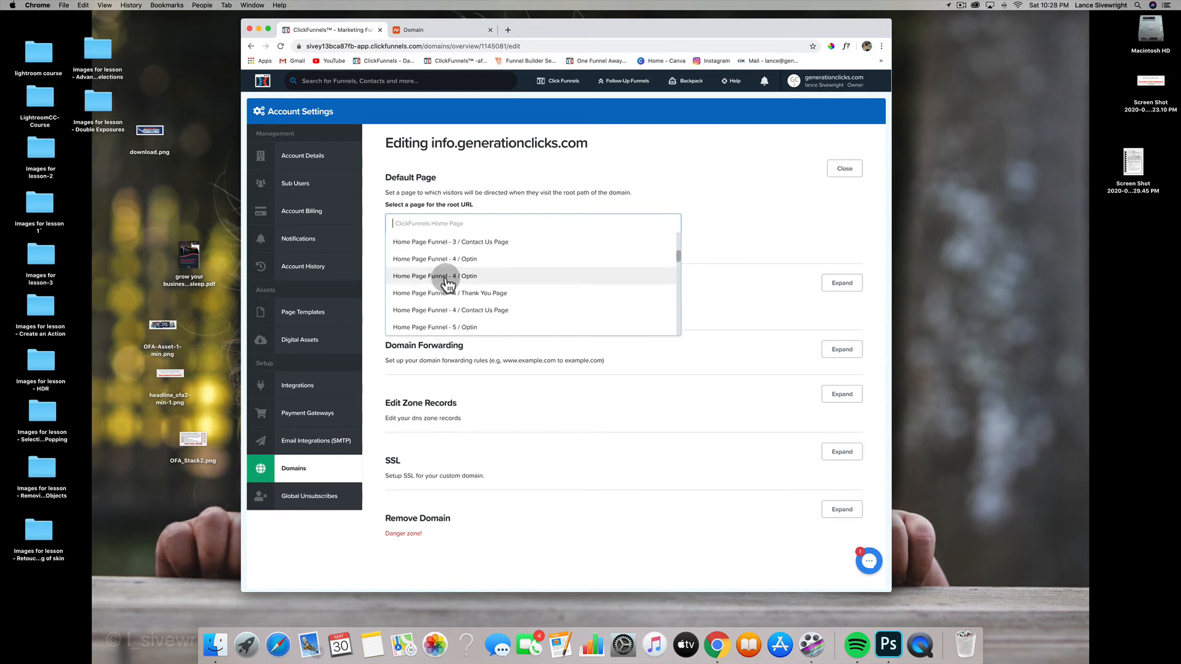
scroll(447, 283, "down", 6)
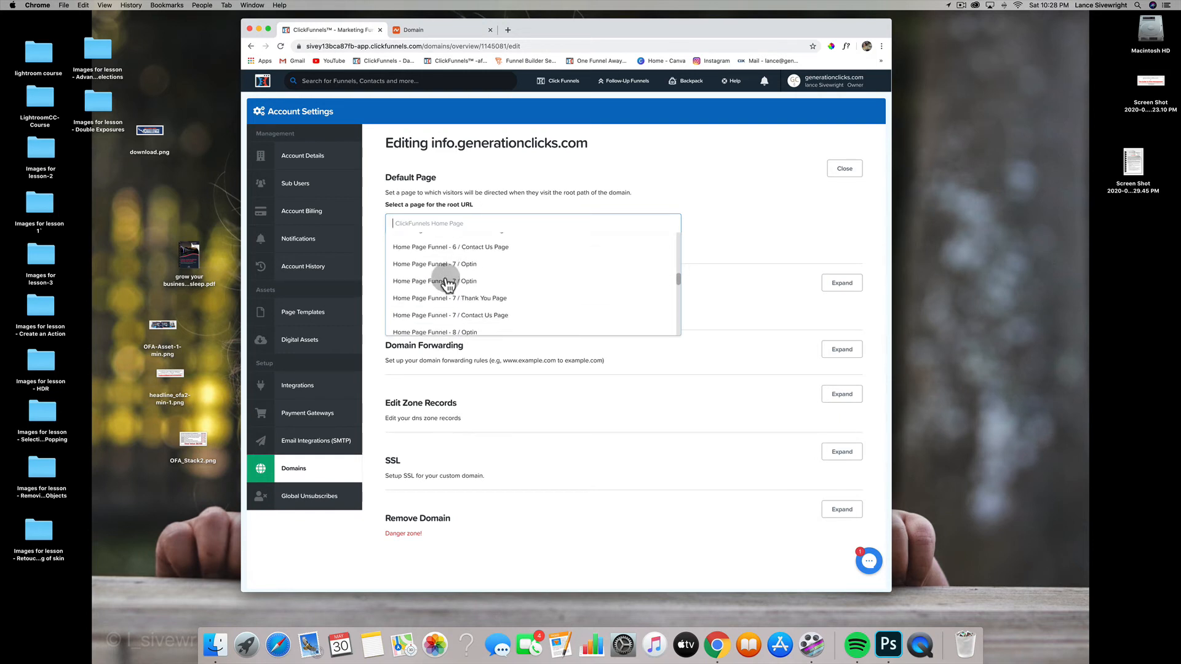
scroll(447, 283, "down", 6)
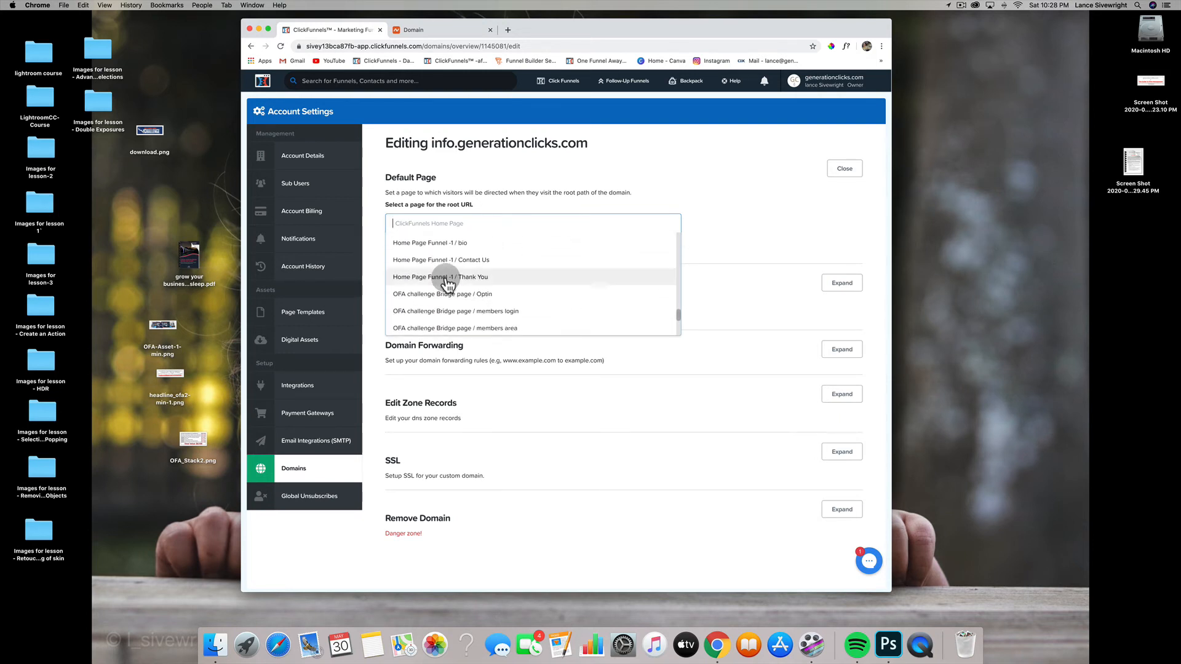
scroll(431, 278, "down", 2)
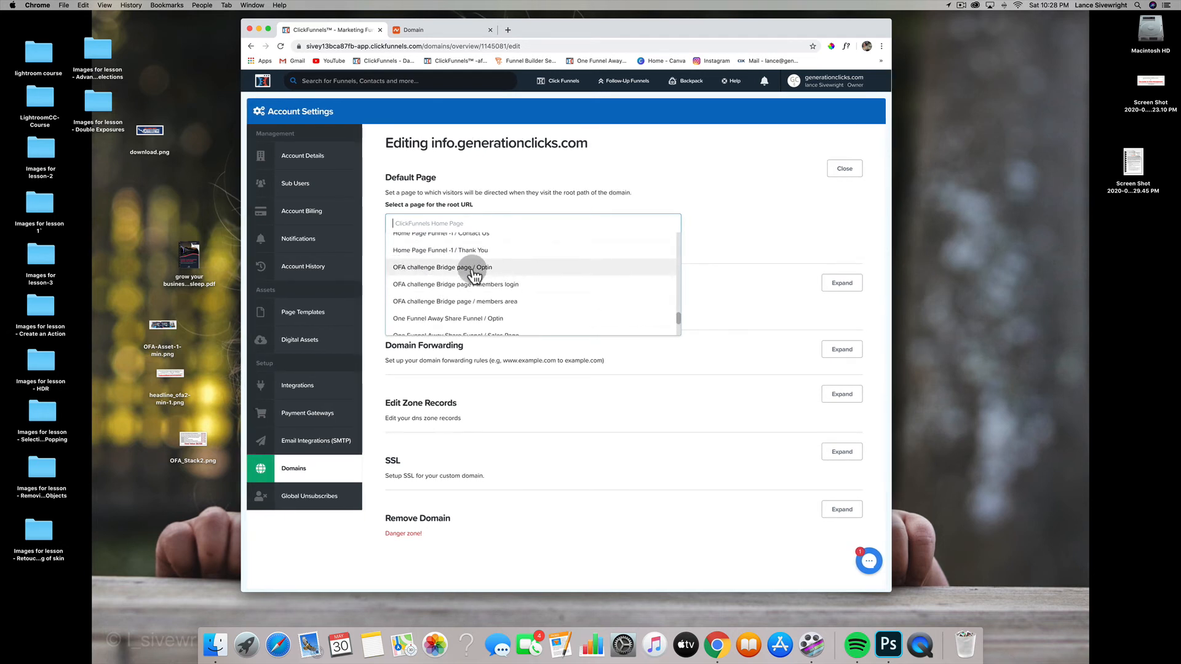
left_click(574, 203)
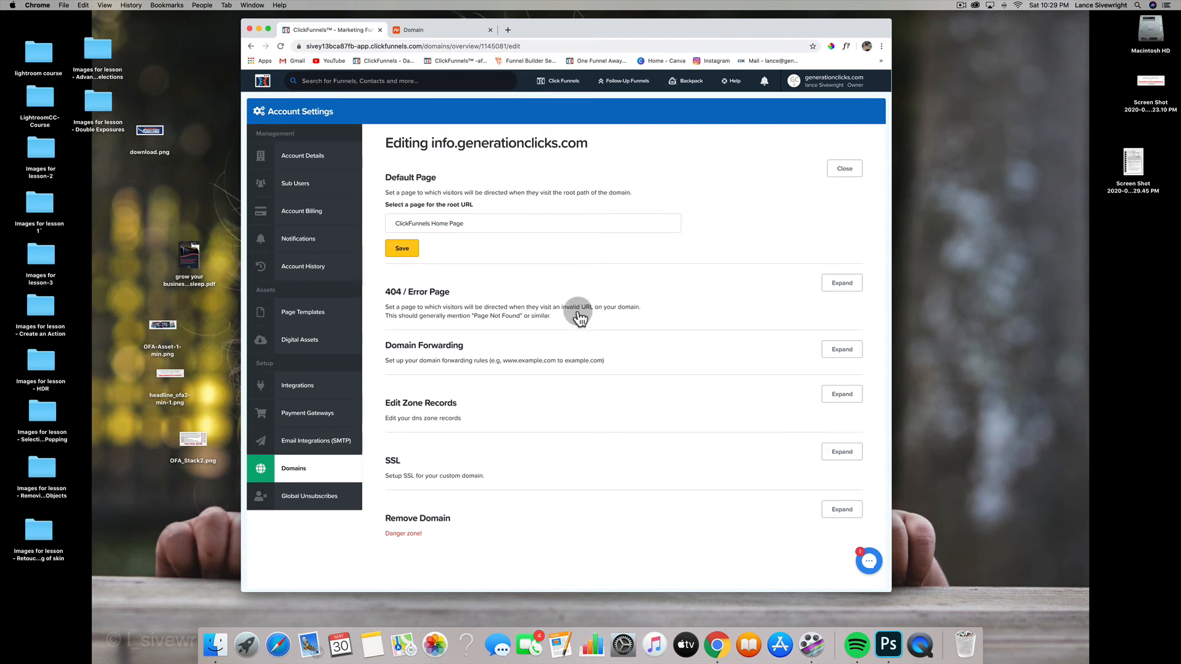
Step: Review the pages available for the domain's 404 / Error Page, and collapse both page settings without changing them
left_click(830, 285)
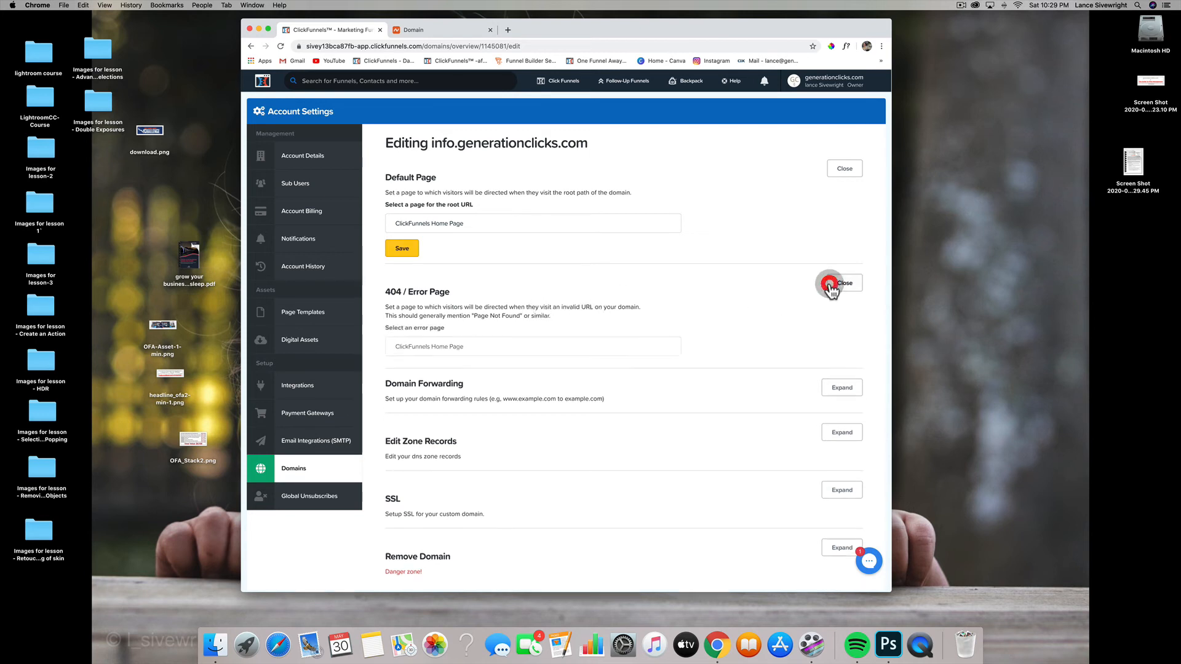
left_click(454, 343)
scroll(473, 381, "down", 3)
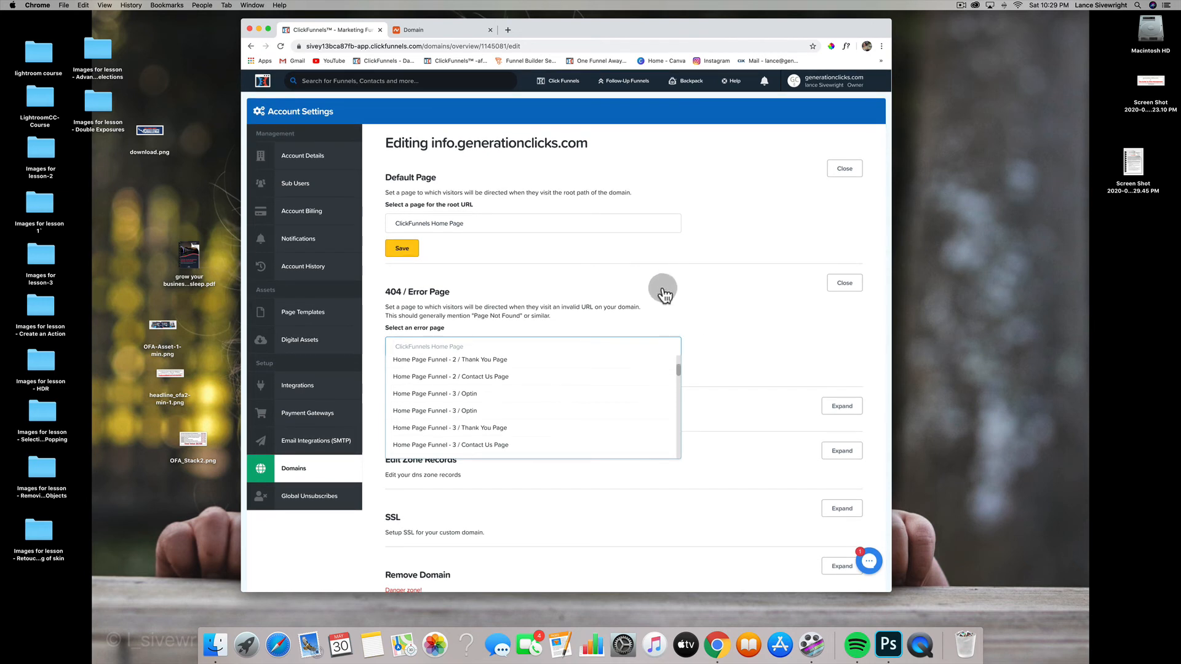
scroll(665, 297, "down", 1)
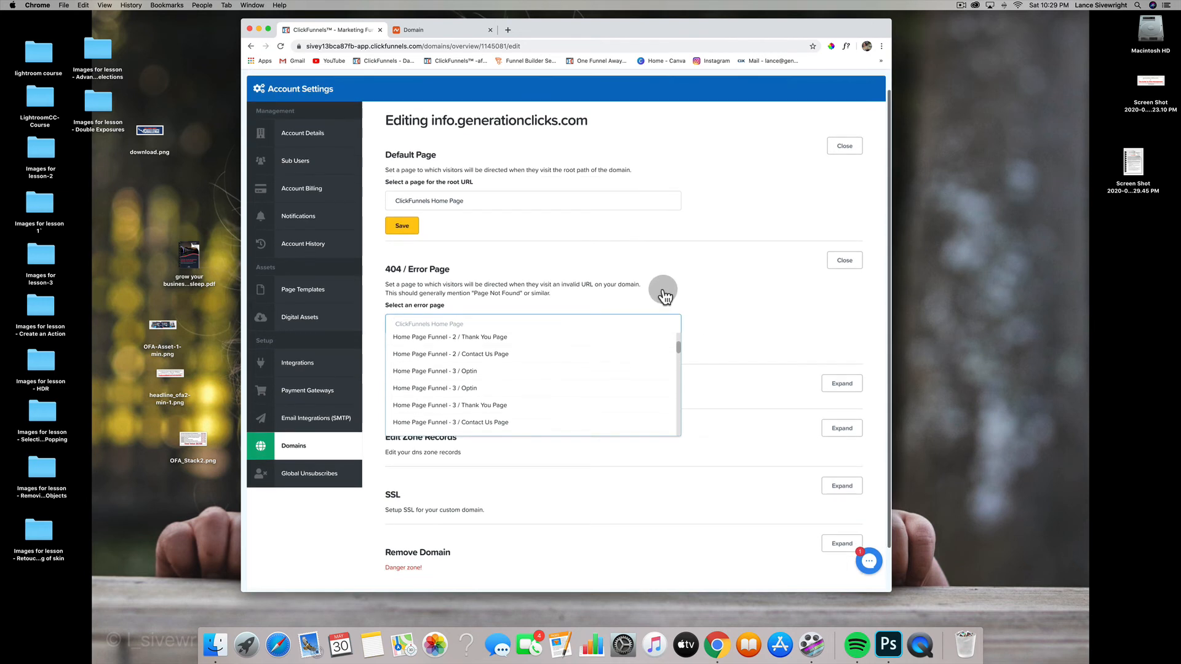
left_click(839, 261)
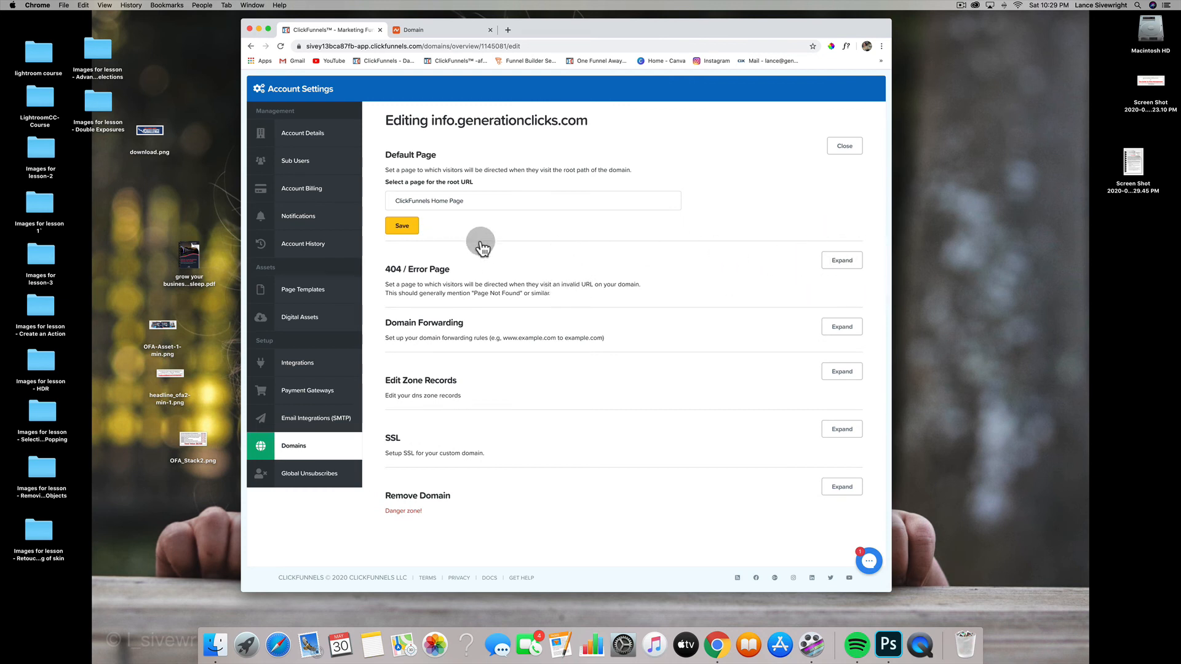
left_click(846, 146)
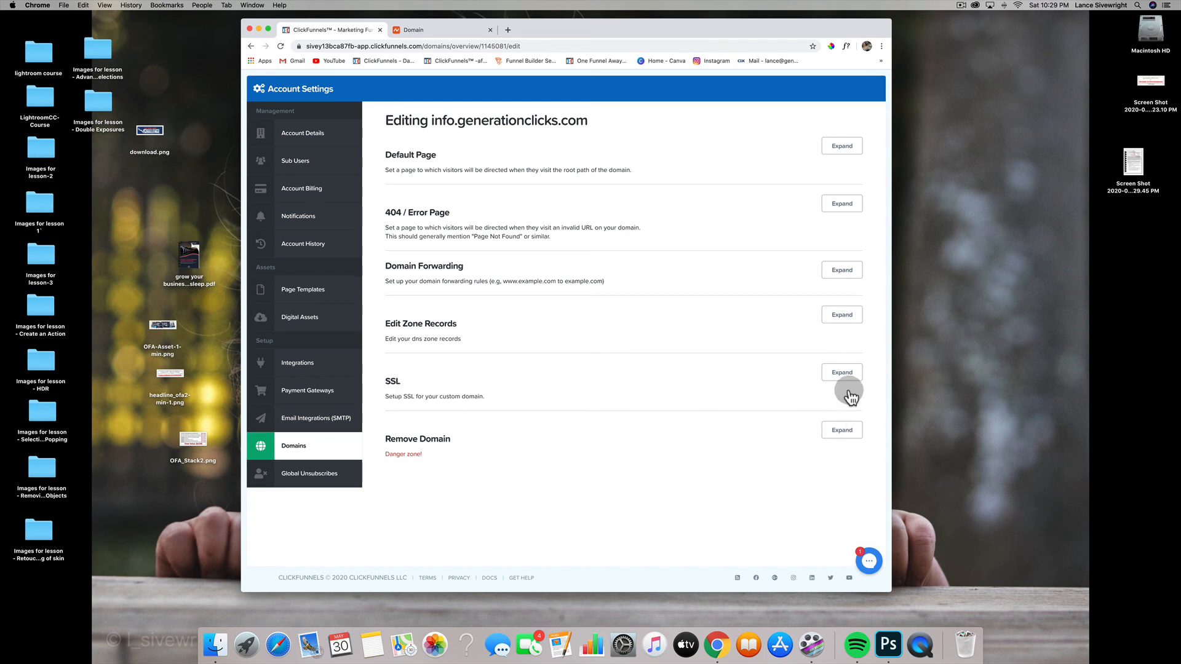
Step: Review the domain's SSL setup option, and check the security status of info.generationclicks.com in the domain list
left_click(844, 374)
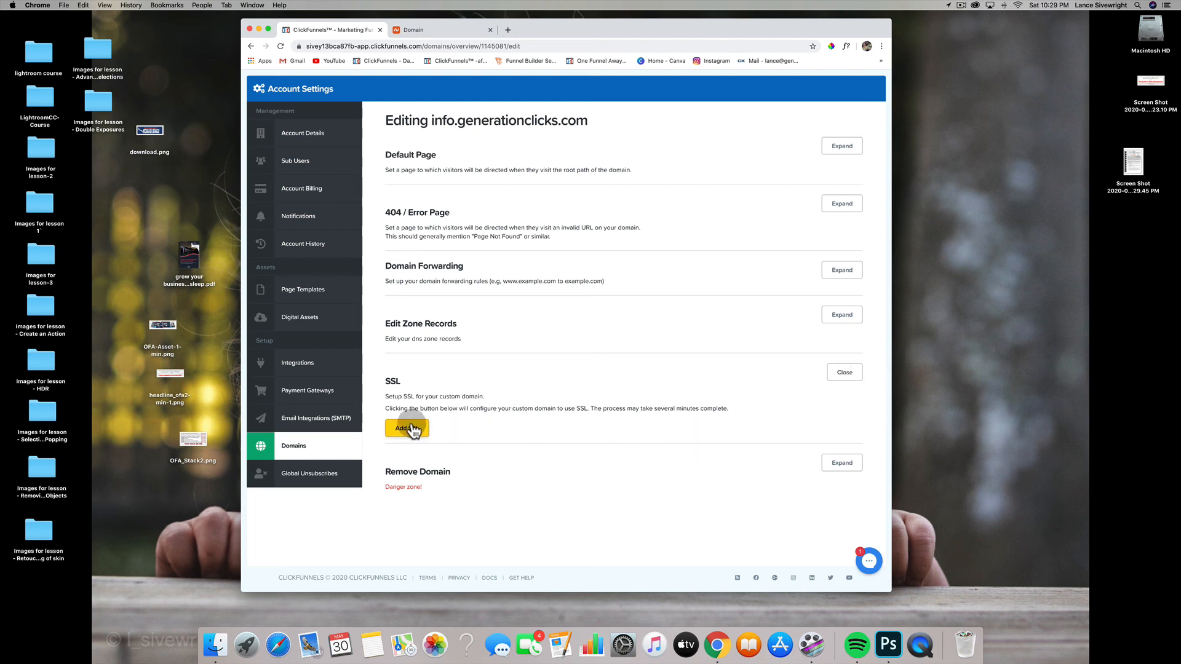
left_click(843, 373)
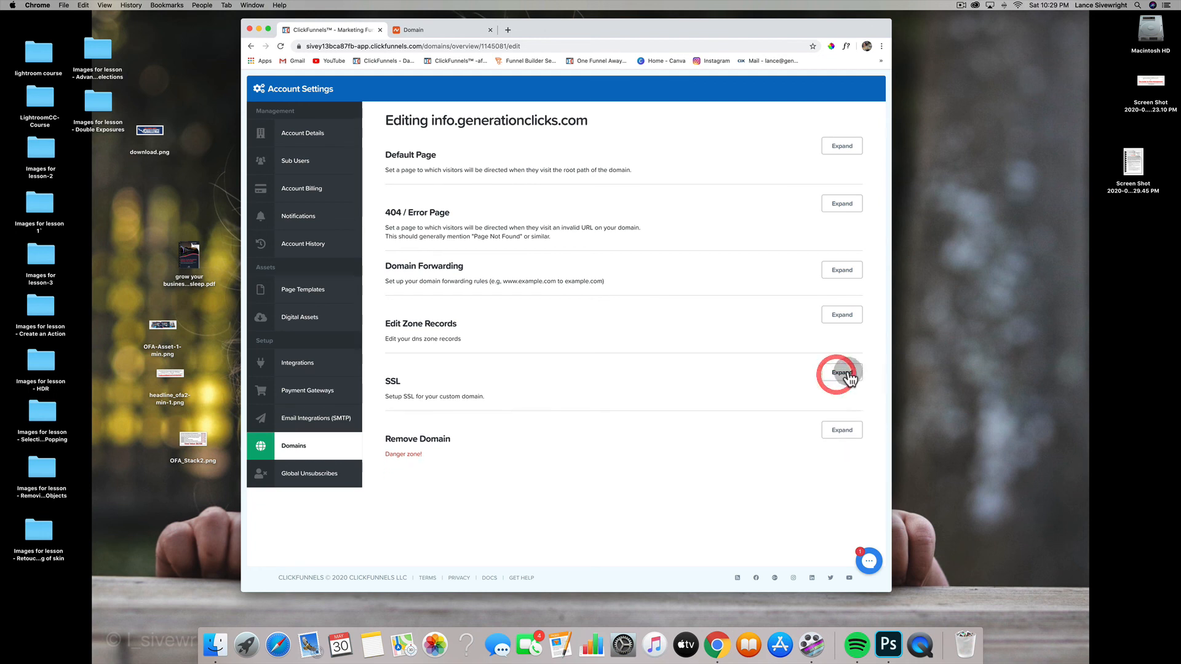
left_click(842, 373)
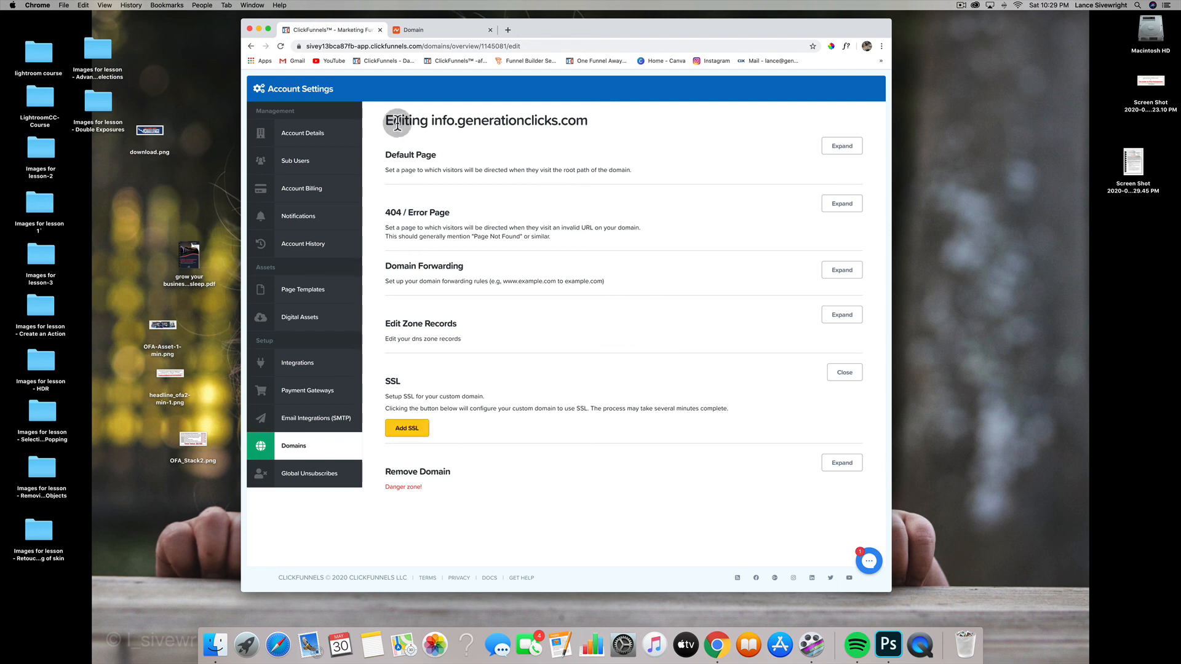
left_click(303, 450)
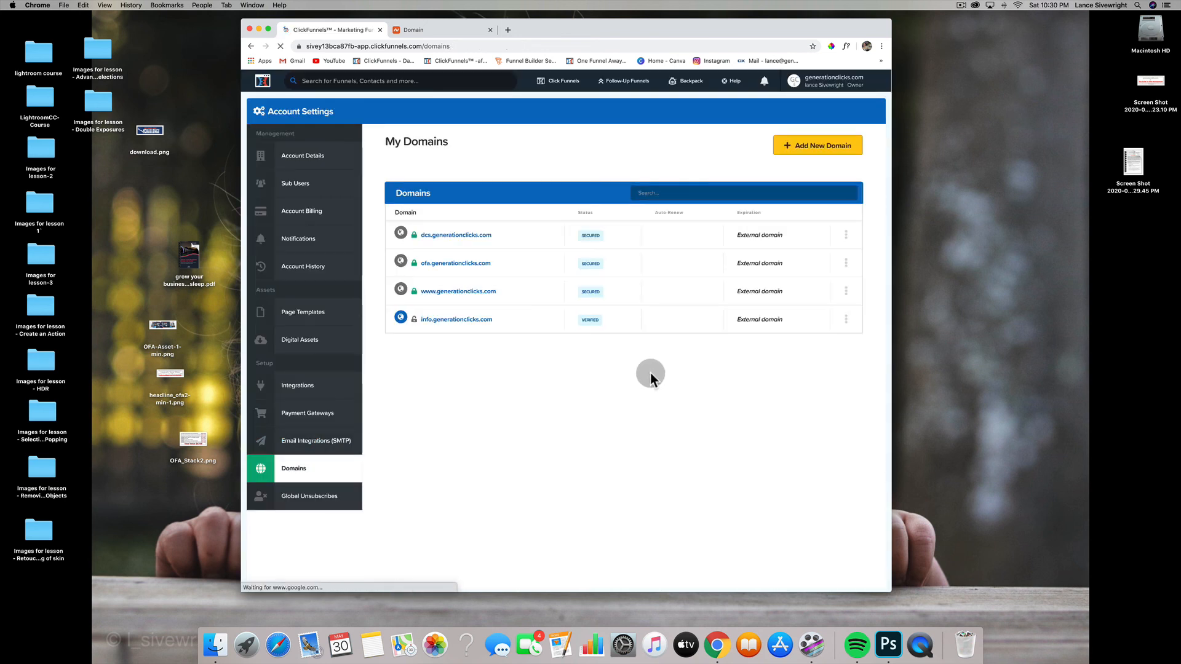
mouse_move(416, 318)
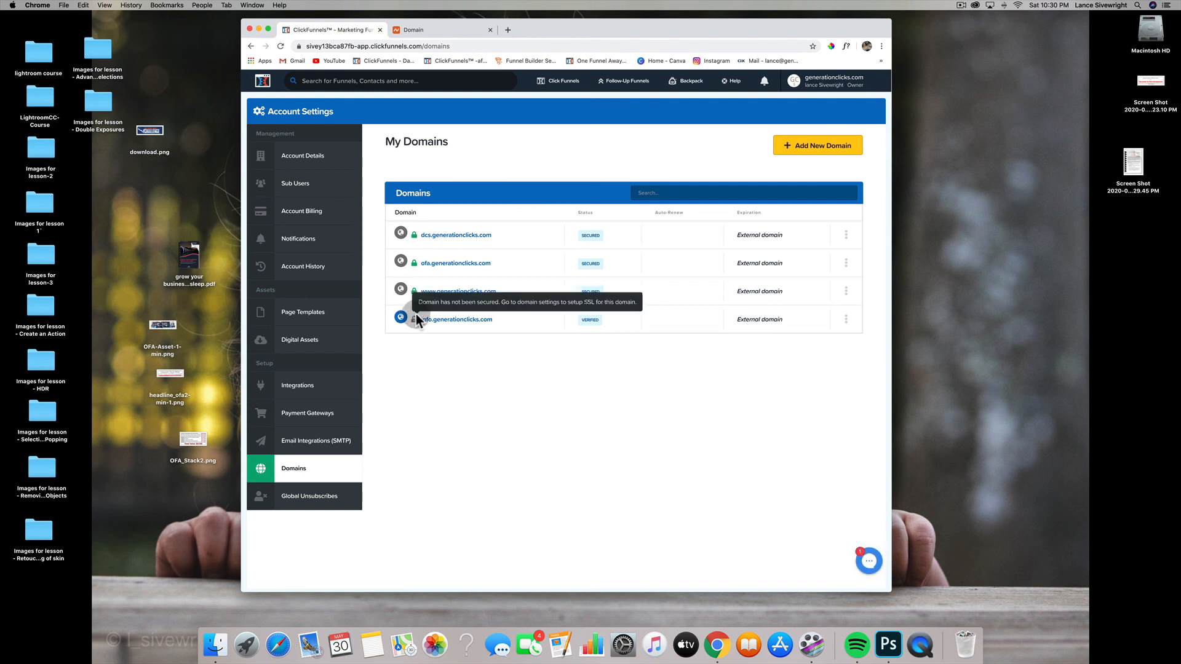